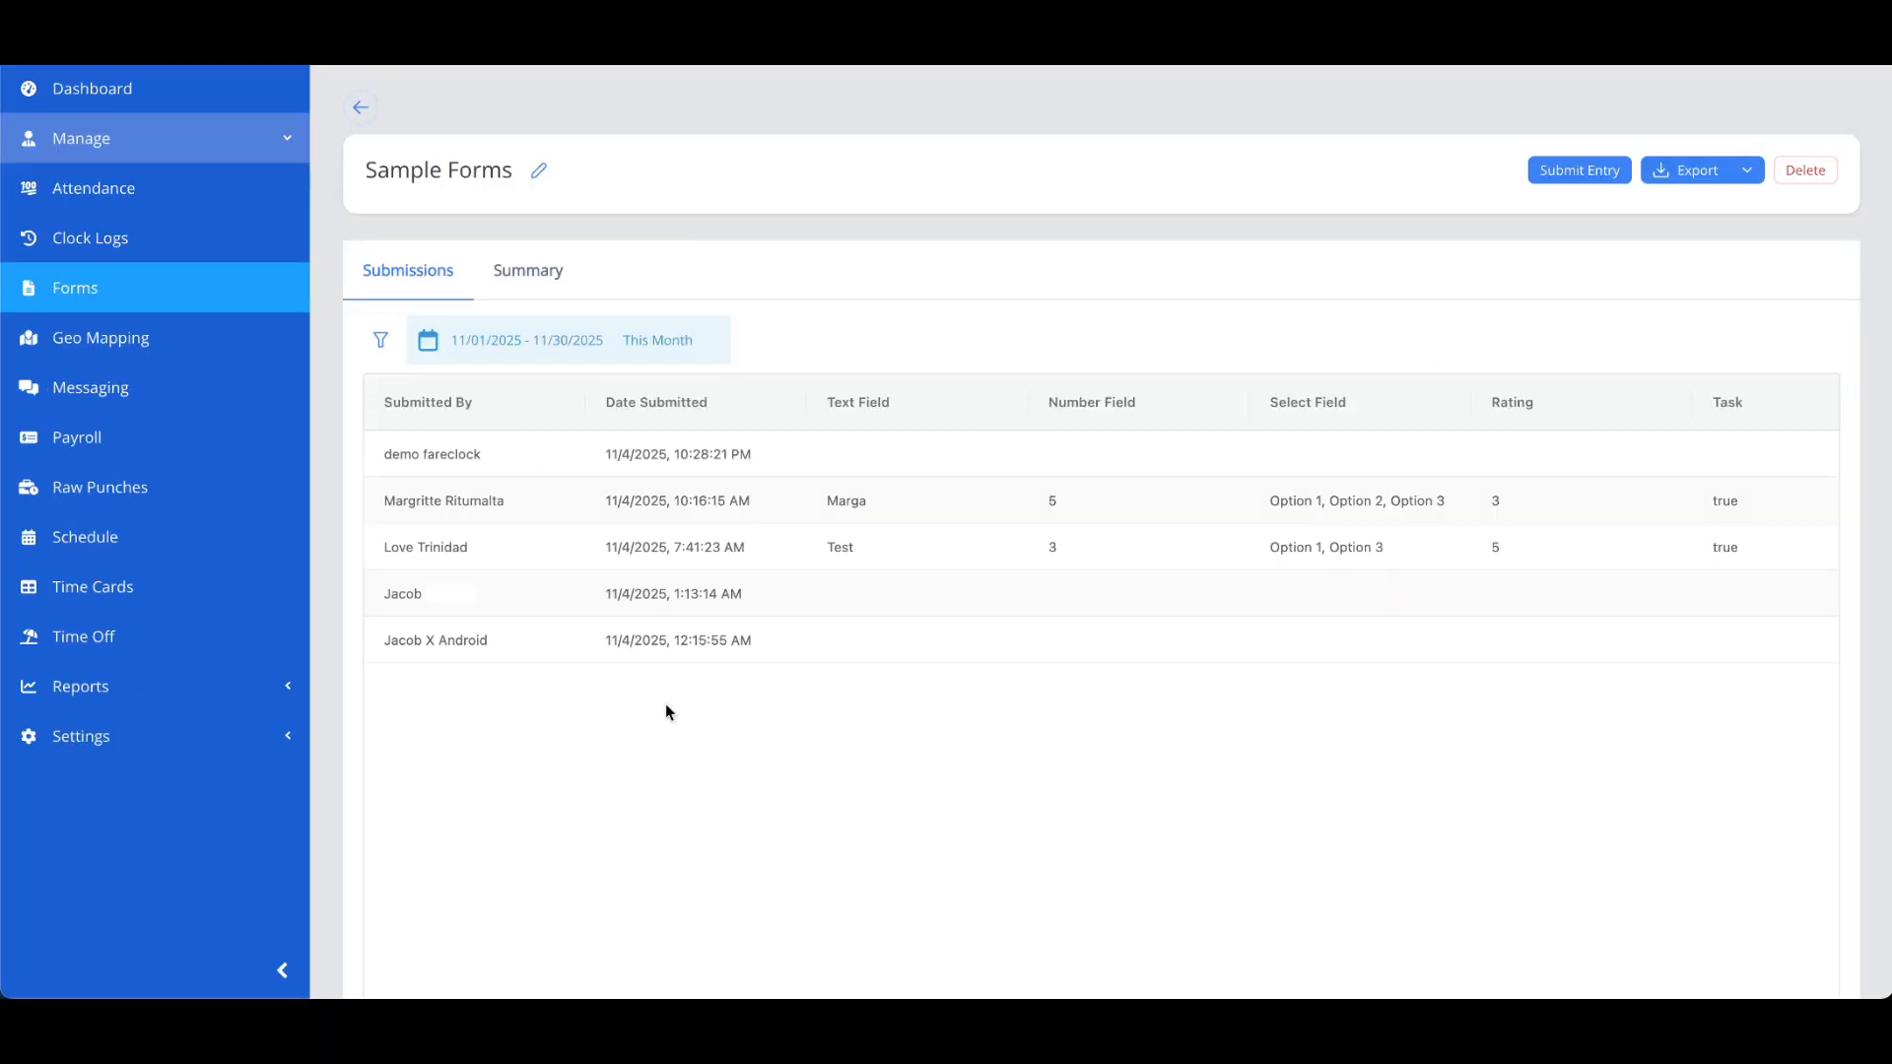
Step: Open the latest listed test entry of Sample Forms, and review the Sample Forms questions in the mobile app
left_click(679, 550)
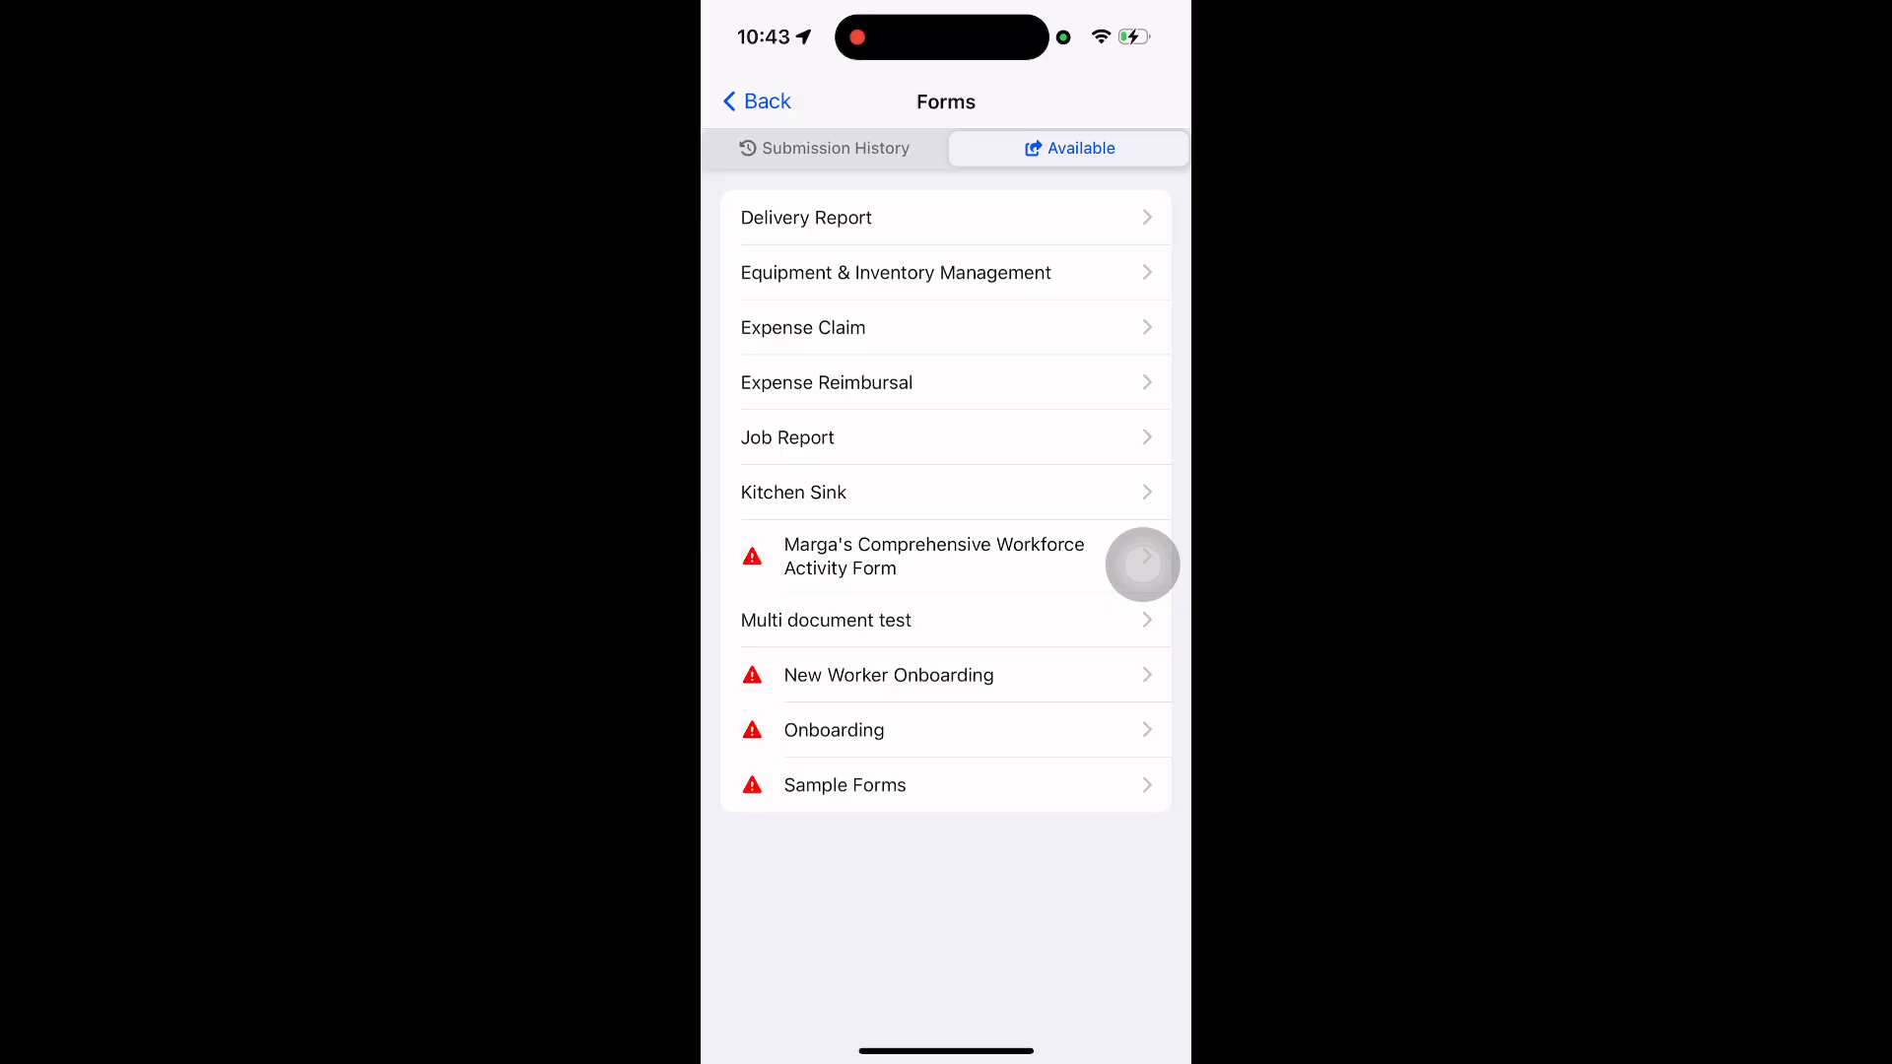
left_click(887, 325)
left_click(946, 786)
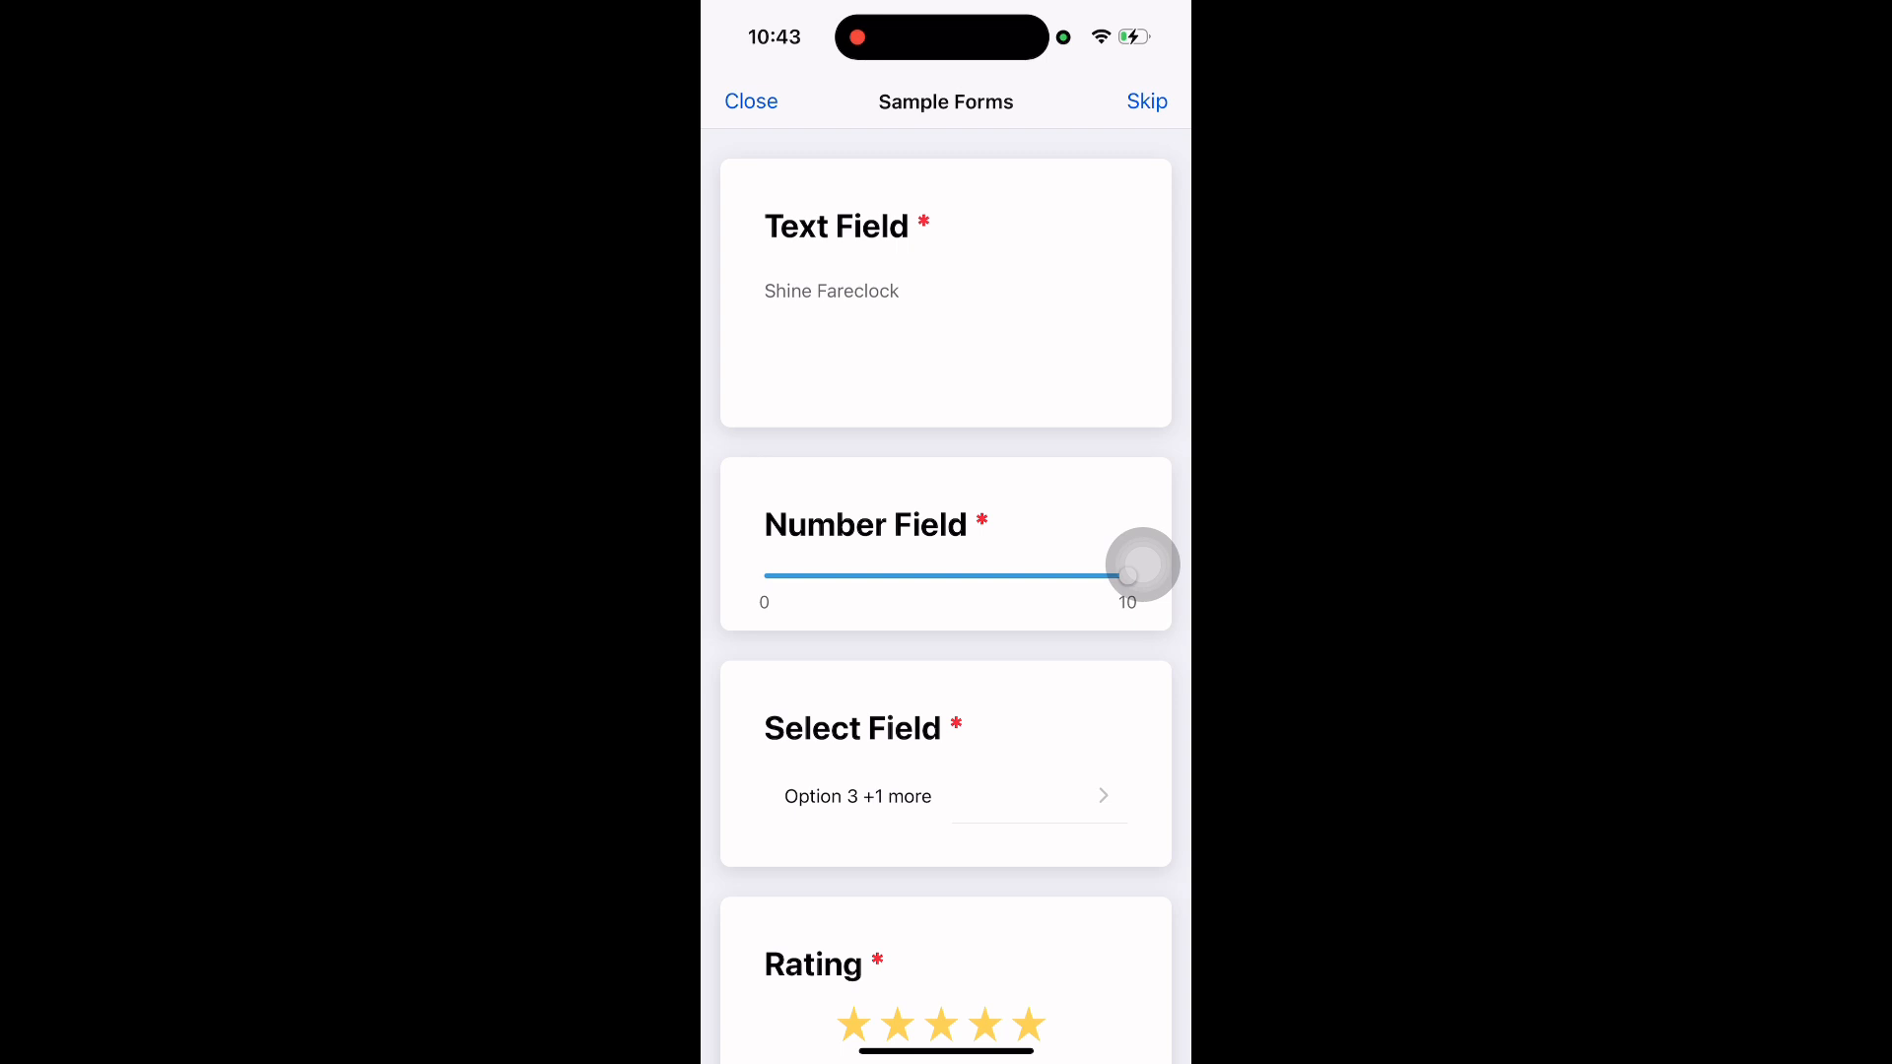
scroll(1143, 564, "down", 10)
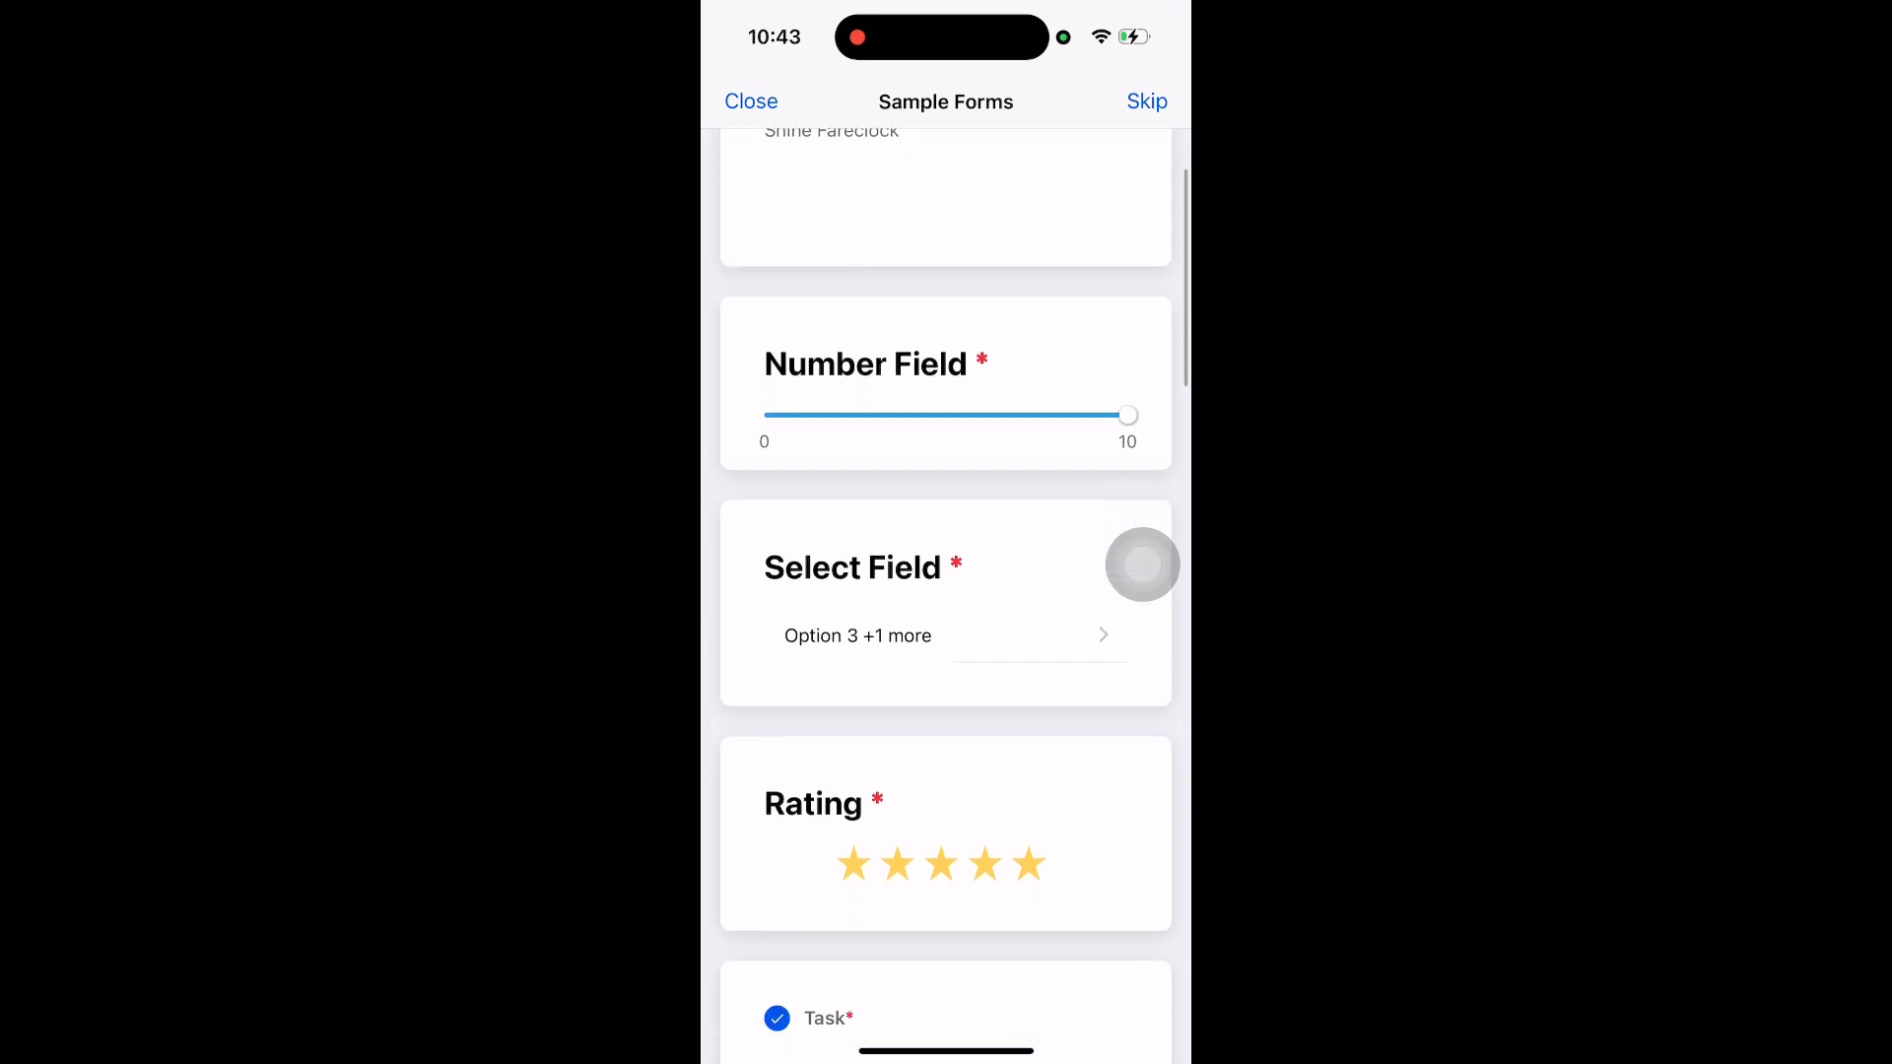
scroll(1144, 565, "down", 8)
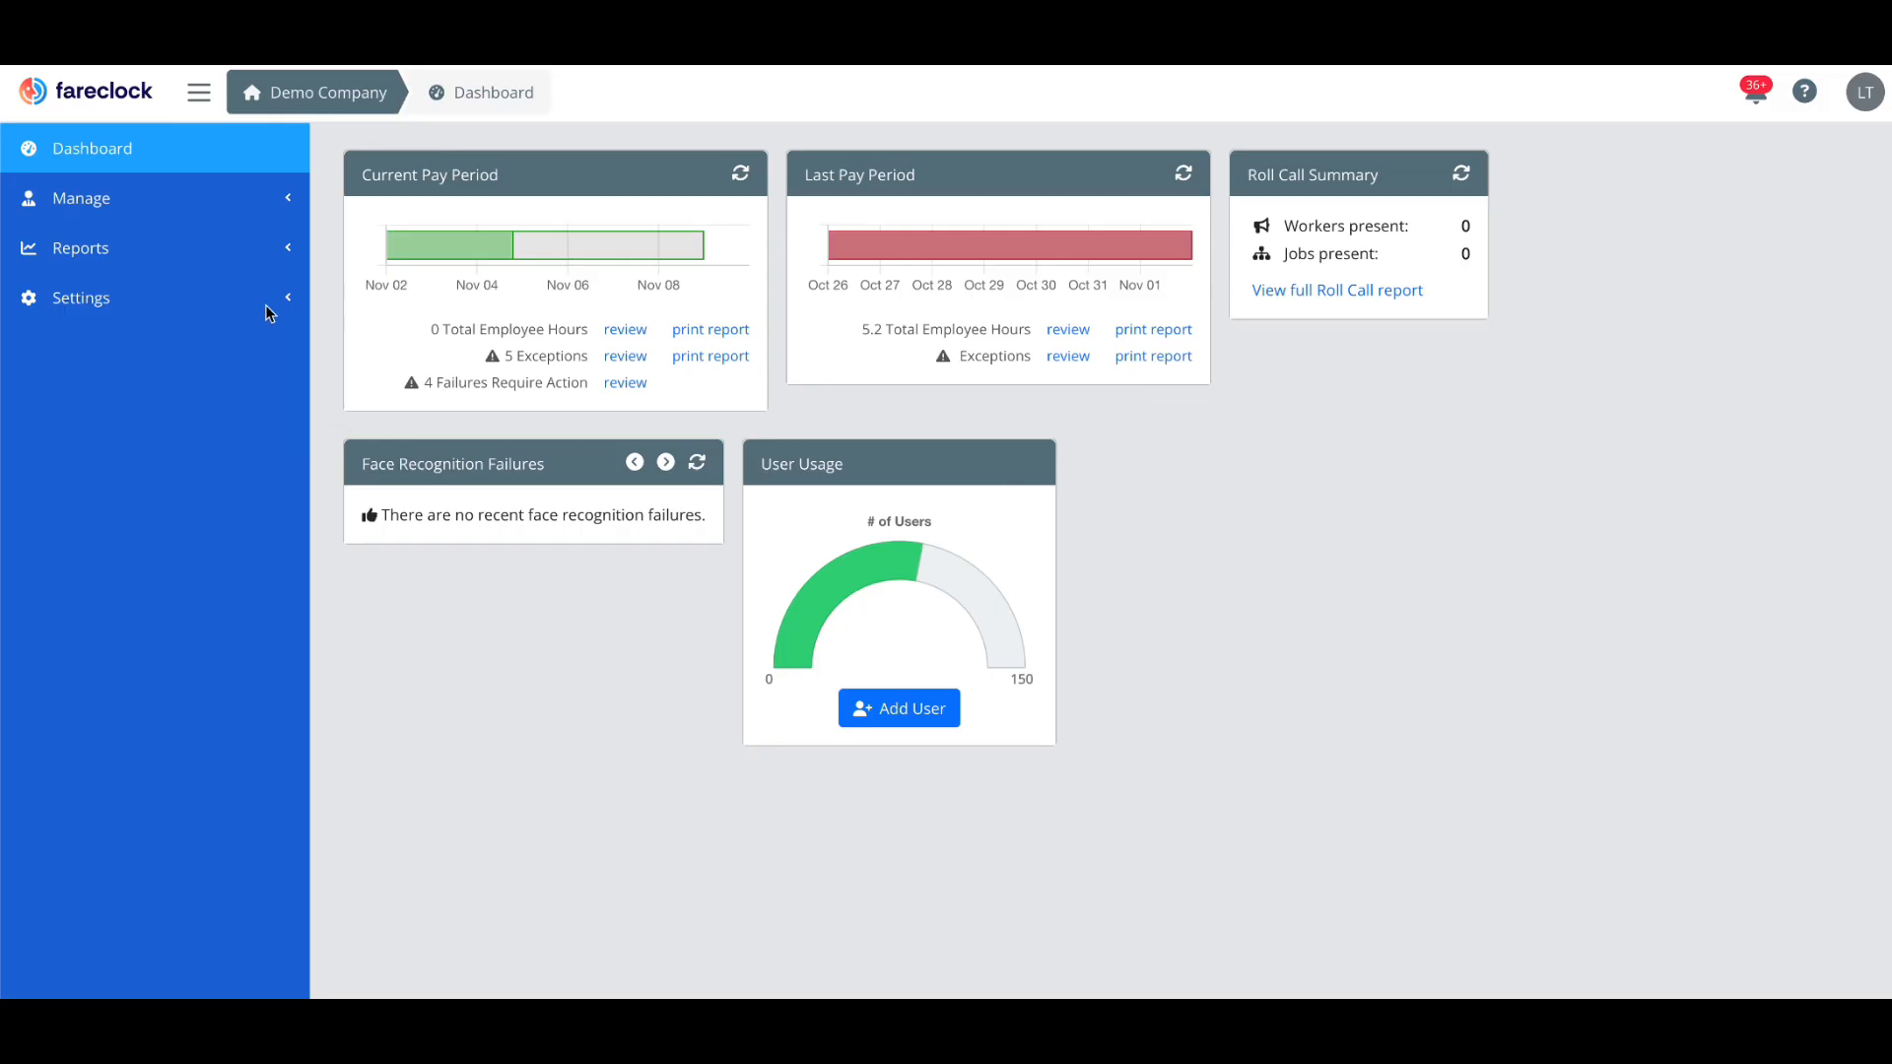
Step: Add a new form named "Onboarding" in the forms management area and save its name
left_click(246, 198)
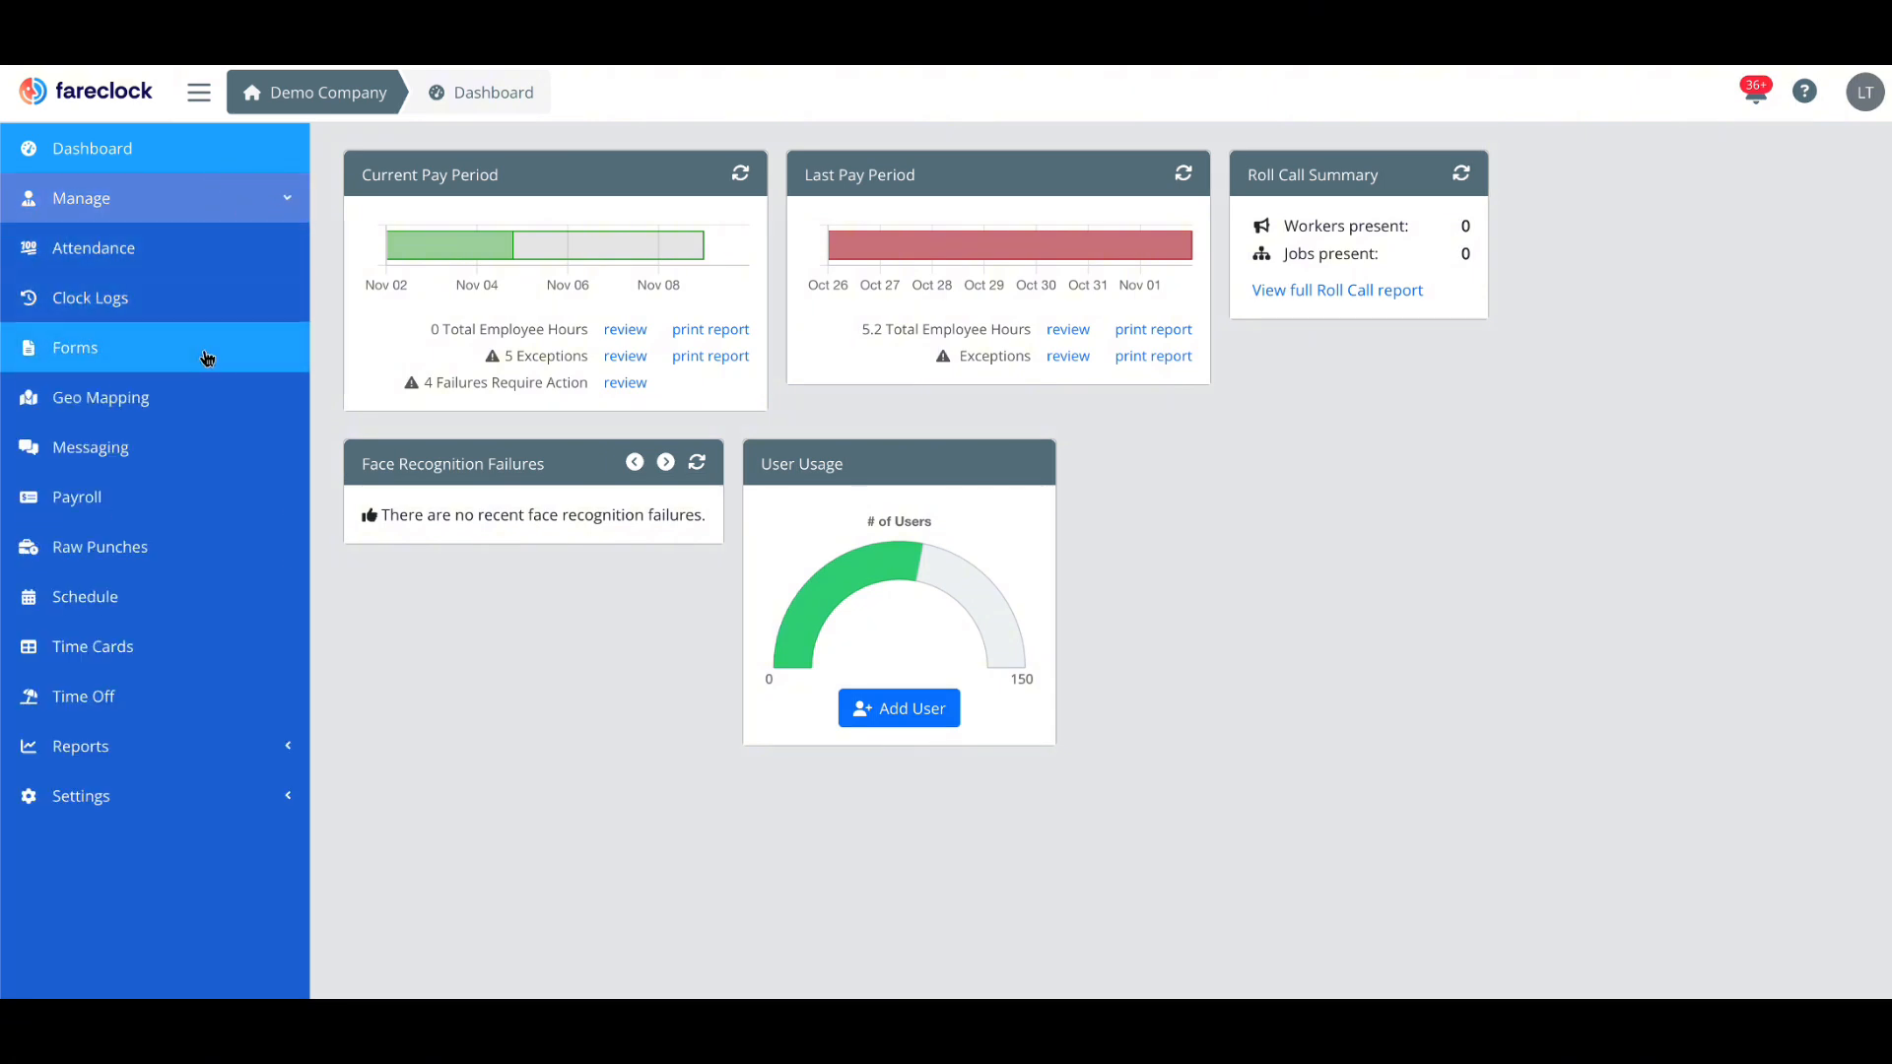
left_click(207, 358)
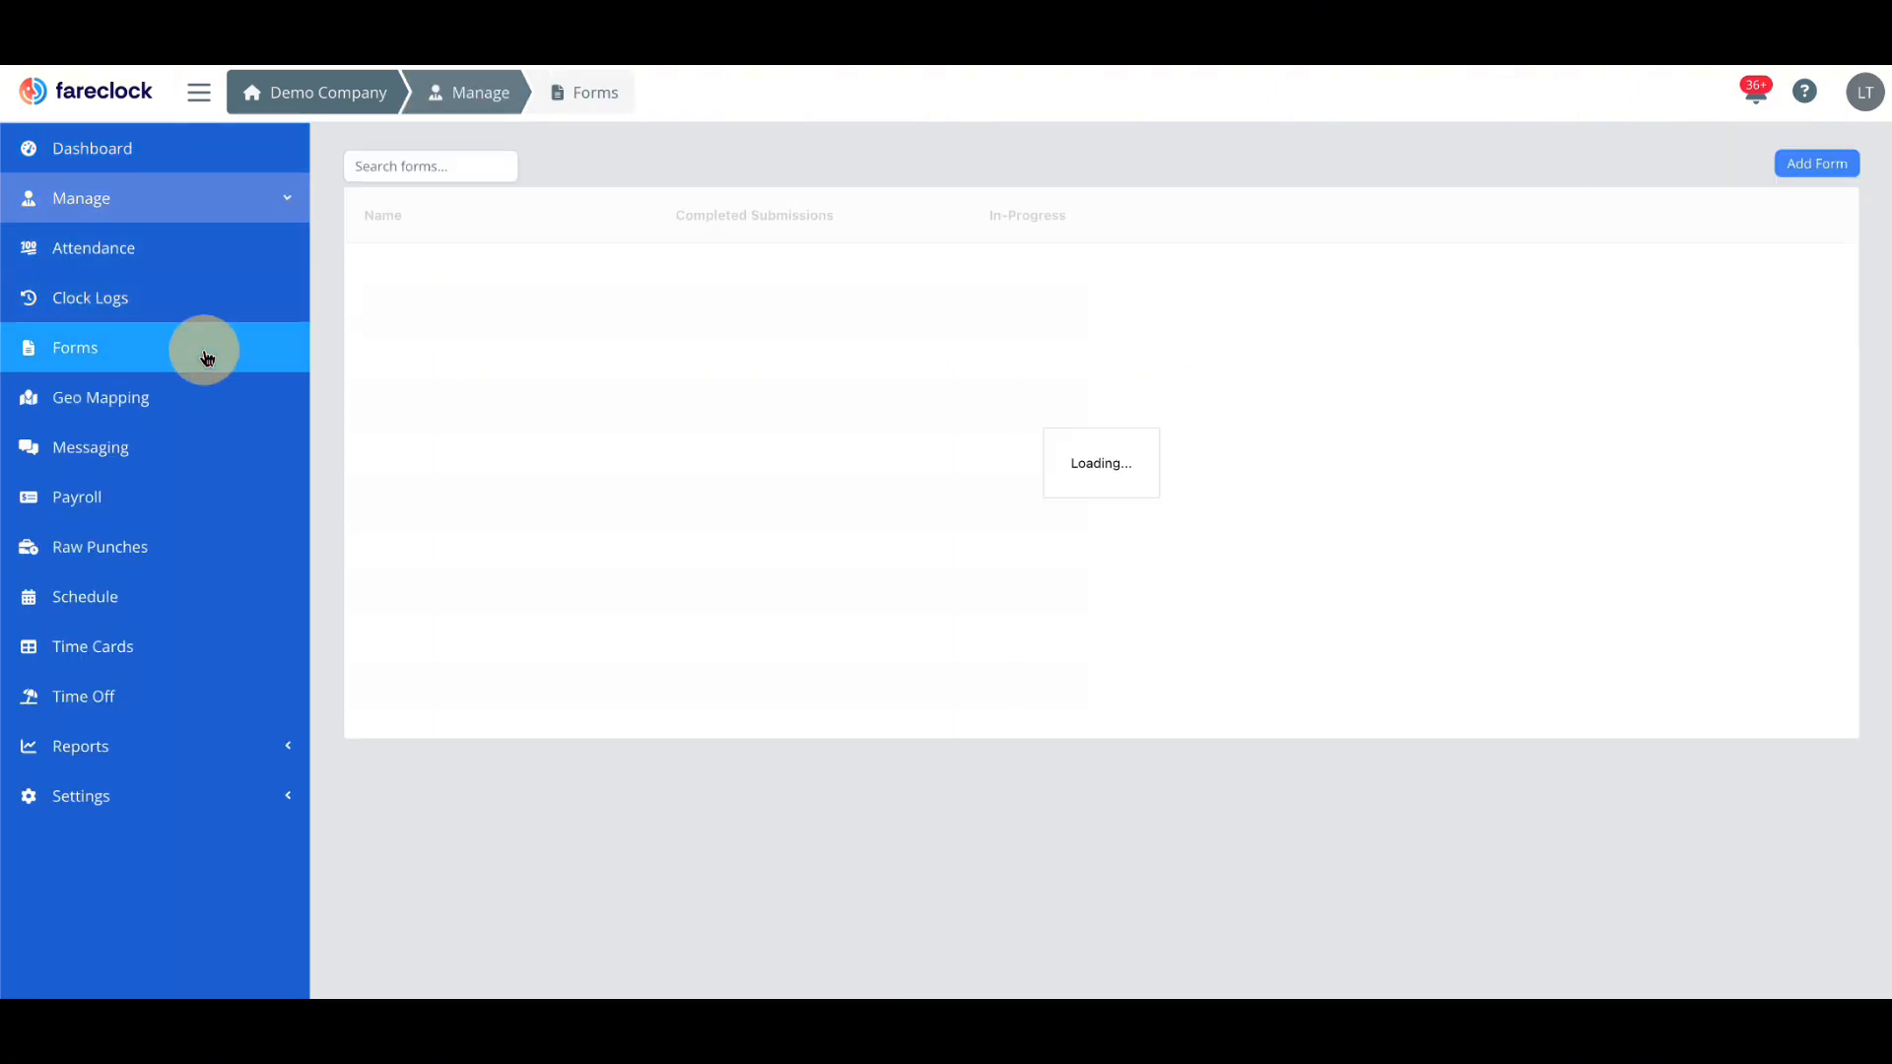
left_click(1780, 168)
type("Onboarding")
left_click(678, 254)
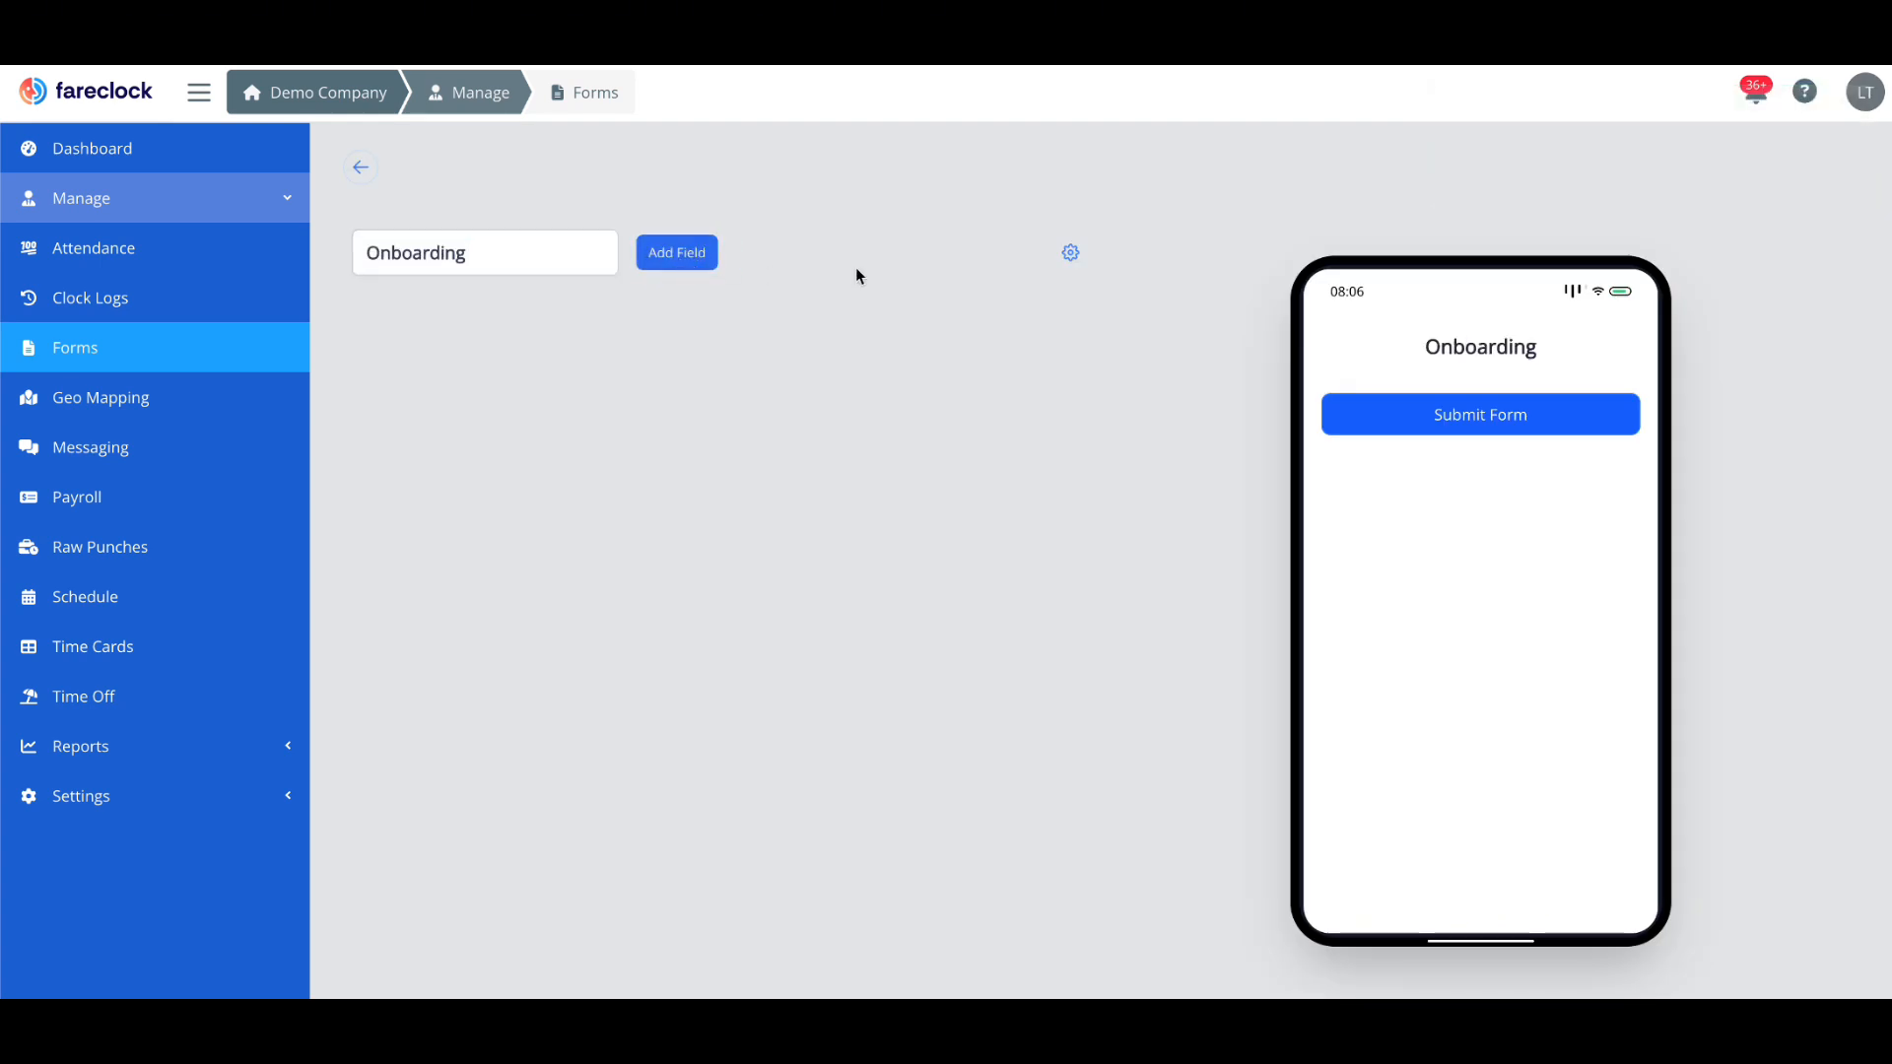
Step: Review the Onboarding form's display conditions and entry limitations, and open the choice of a new field
left_click(1071, 254)
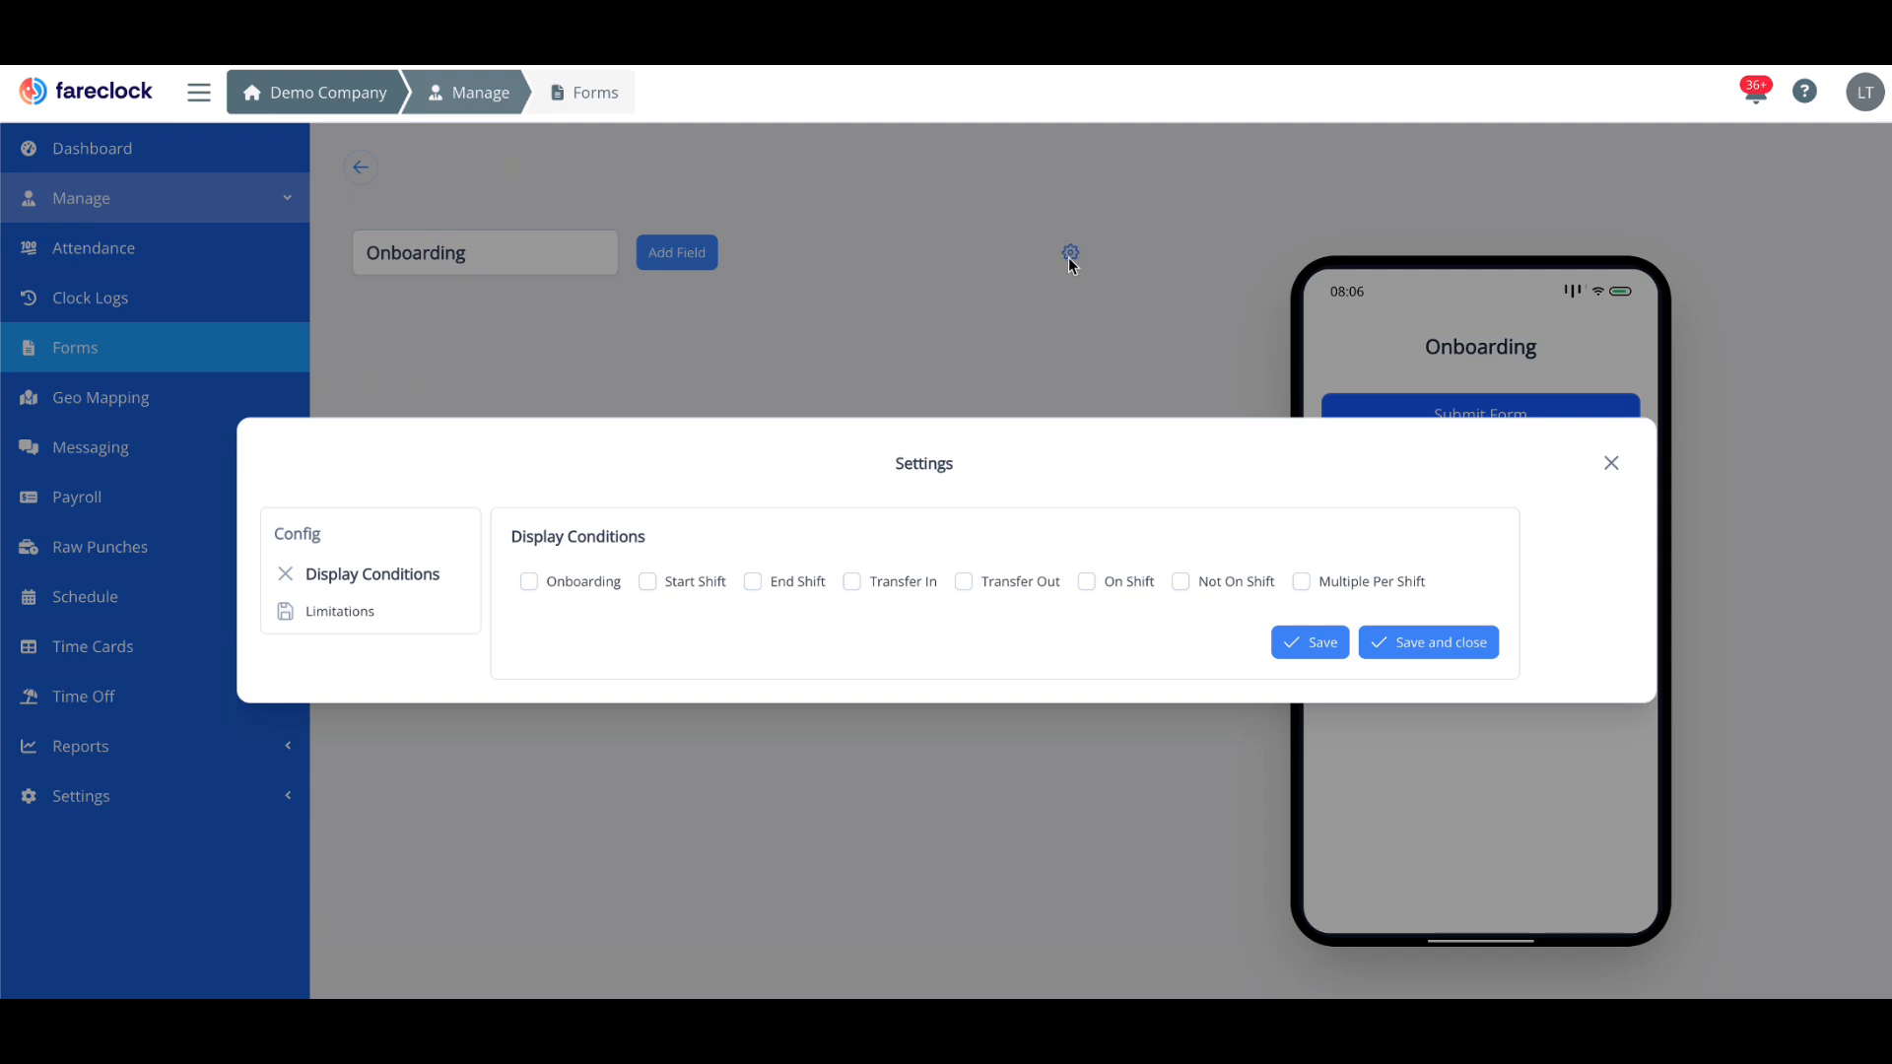
left_click(560, 576)
left_click(345, 611)
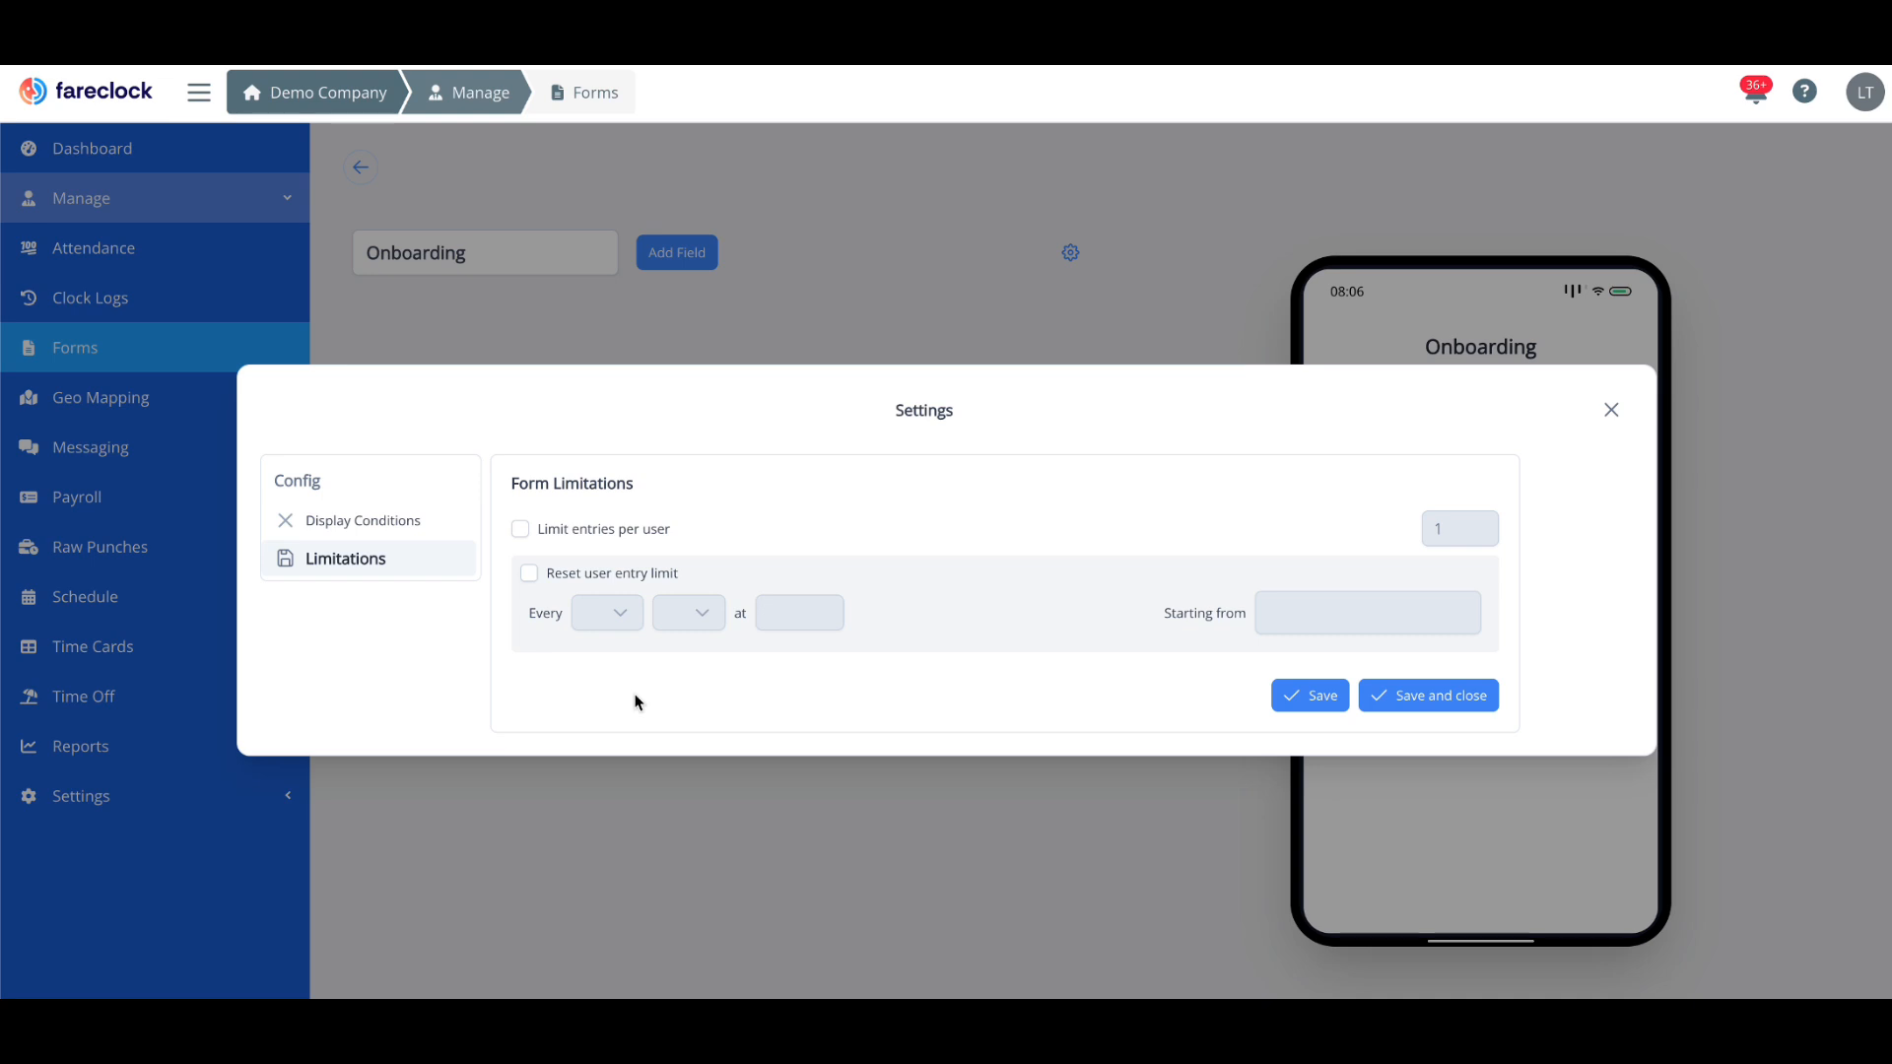
key("Escape")
left_click(694, 260)
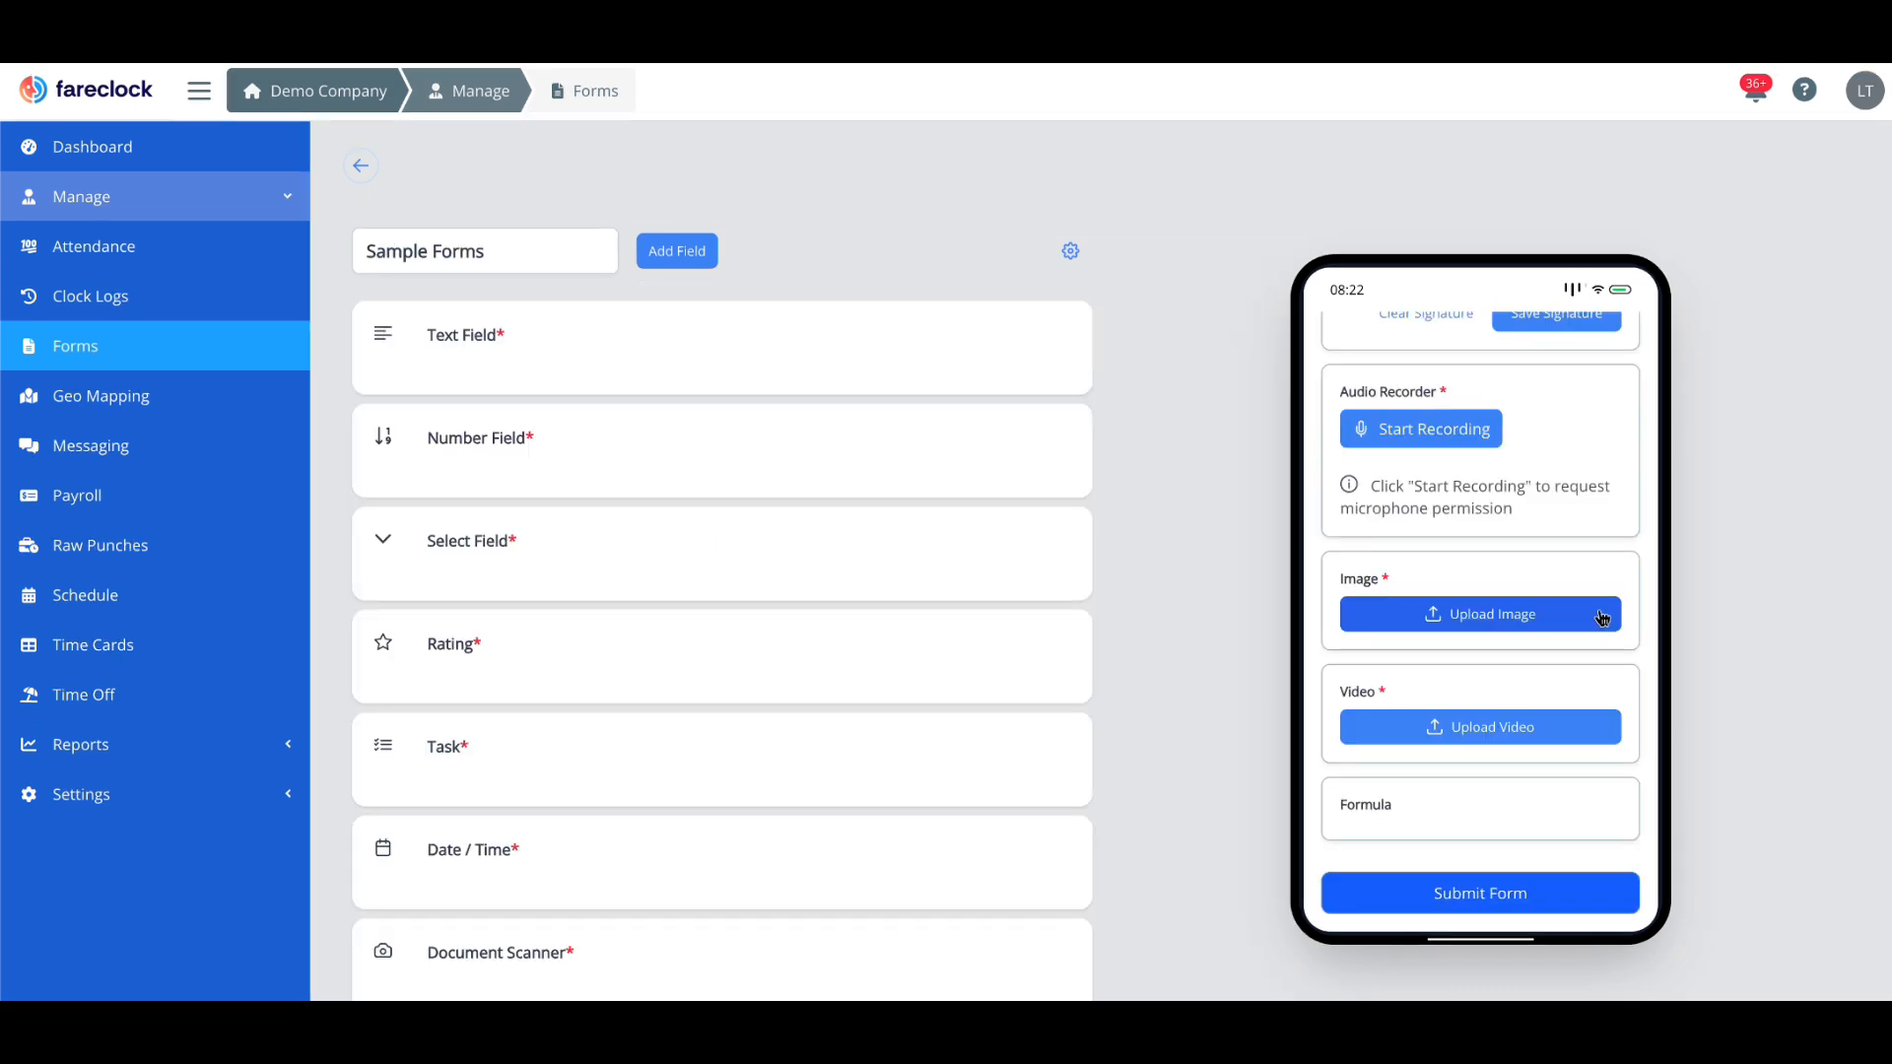
Step: Review the fields of Sample Forms and inspect the Text Field's settings without changing them
scroll(1625, 850, "down", 3)
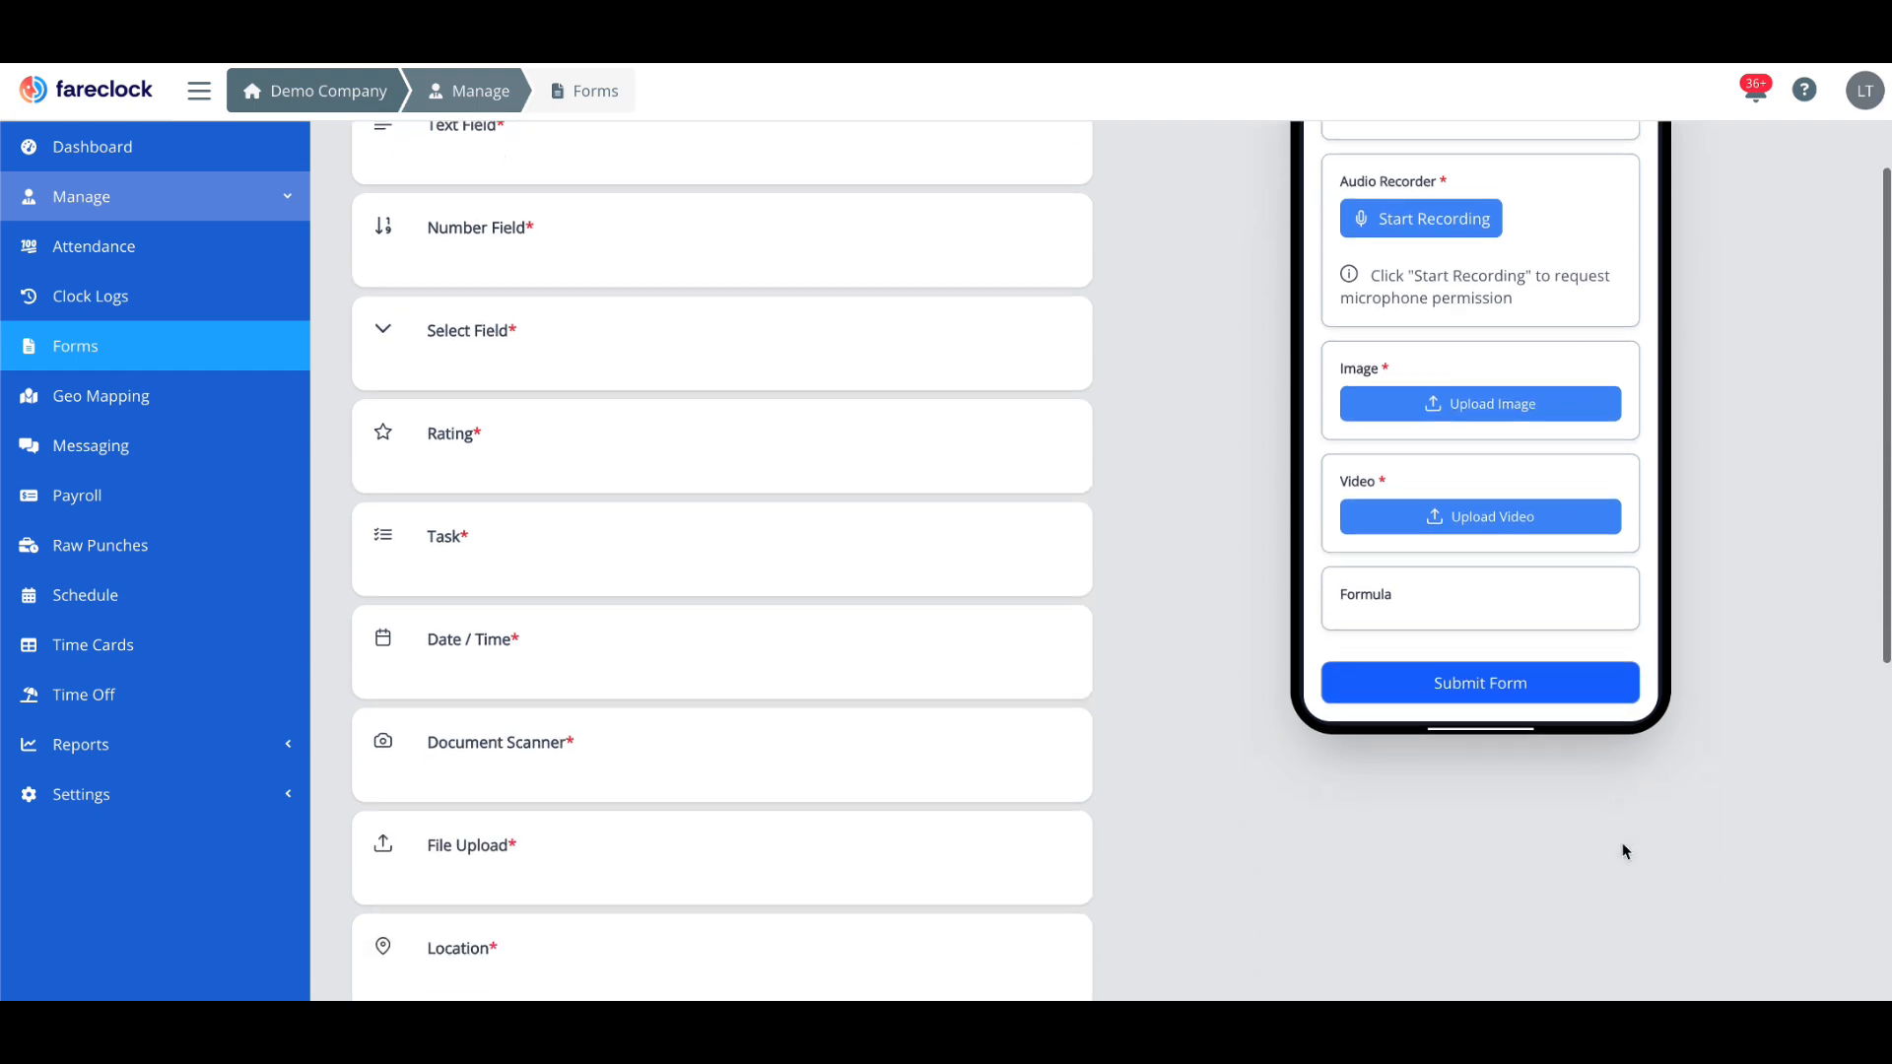
scroll(1624, 850, "up", 2)
scroll(1622, 843, "up", 2)
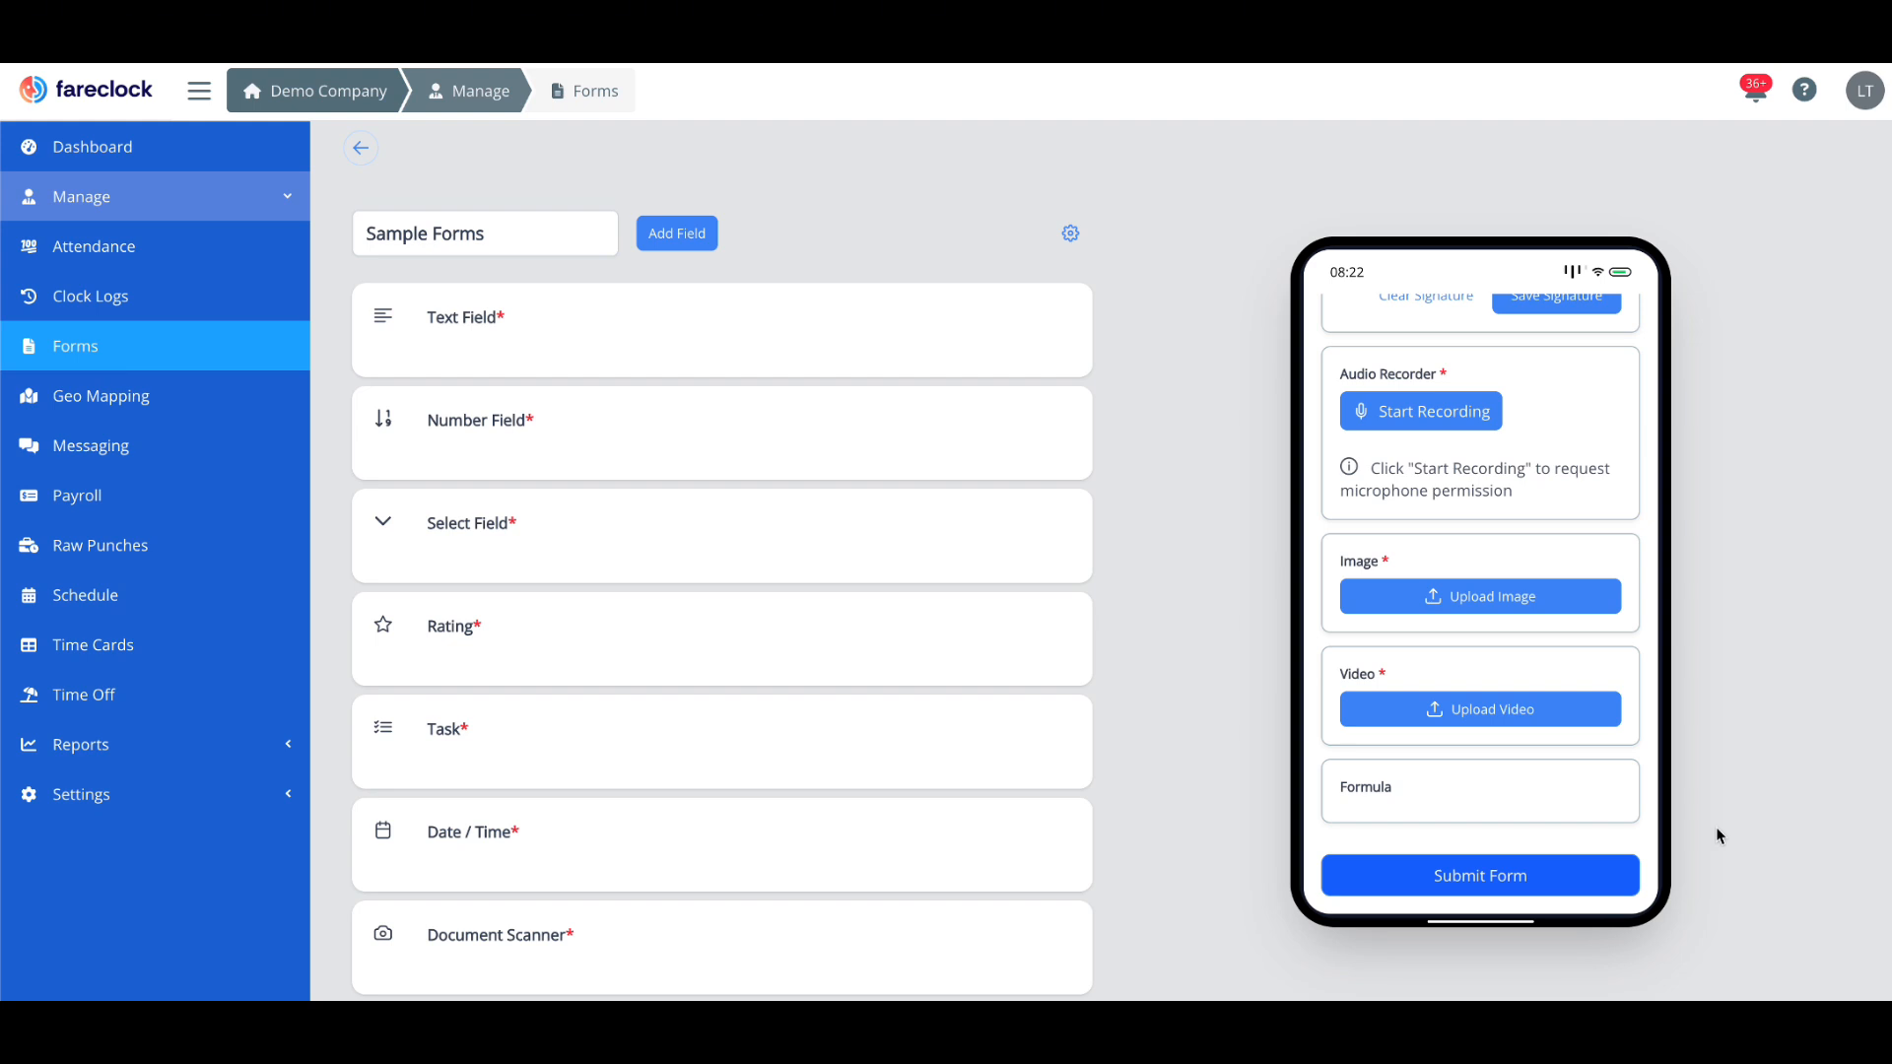
left_click(970, 335)
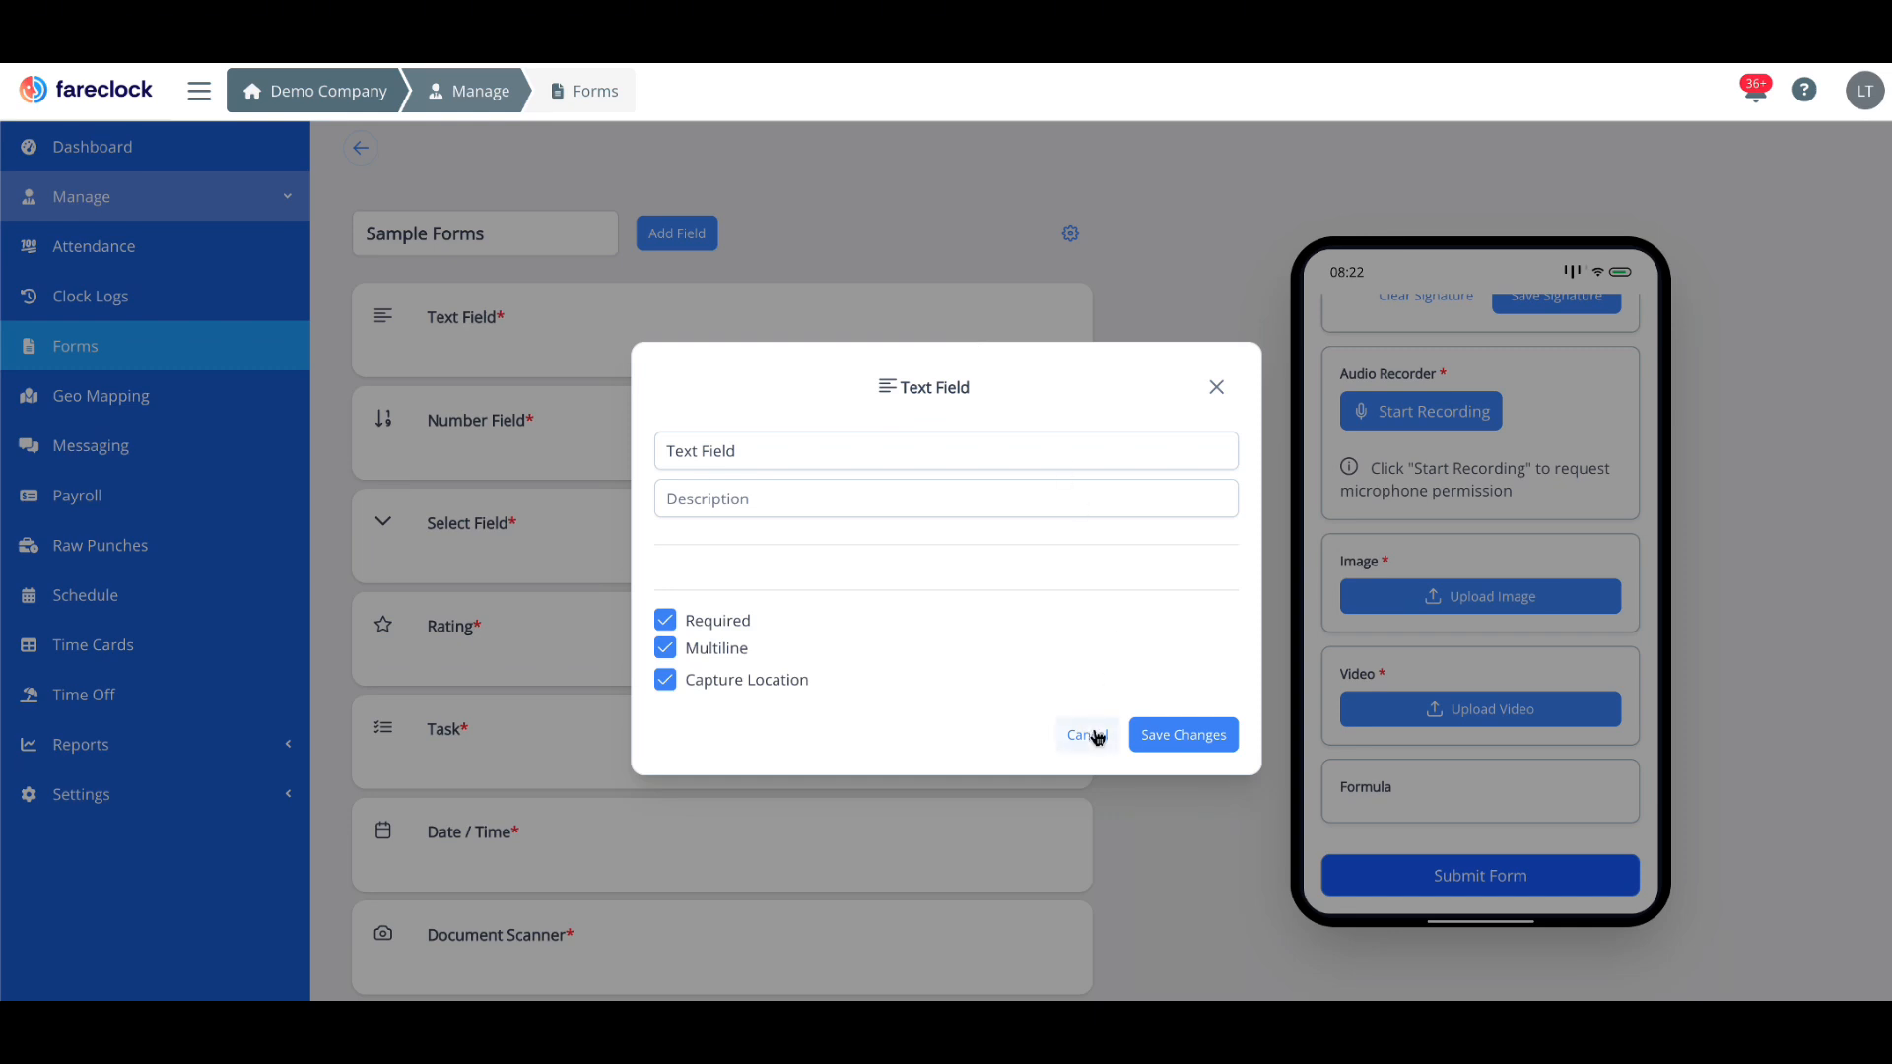
left_click(1216, 387)
Step: Look through the remaining Sample Forms fields and open the Date / Time field for editing
scroll(1060, 533, "down", 2)
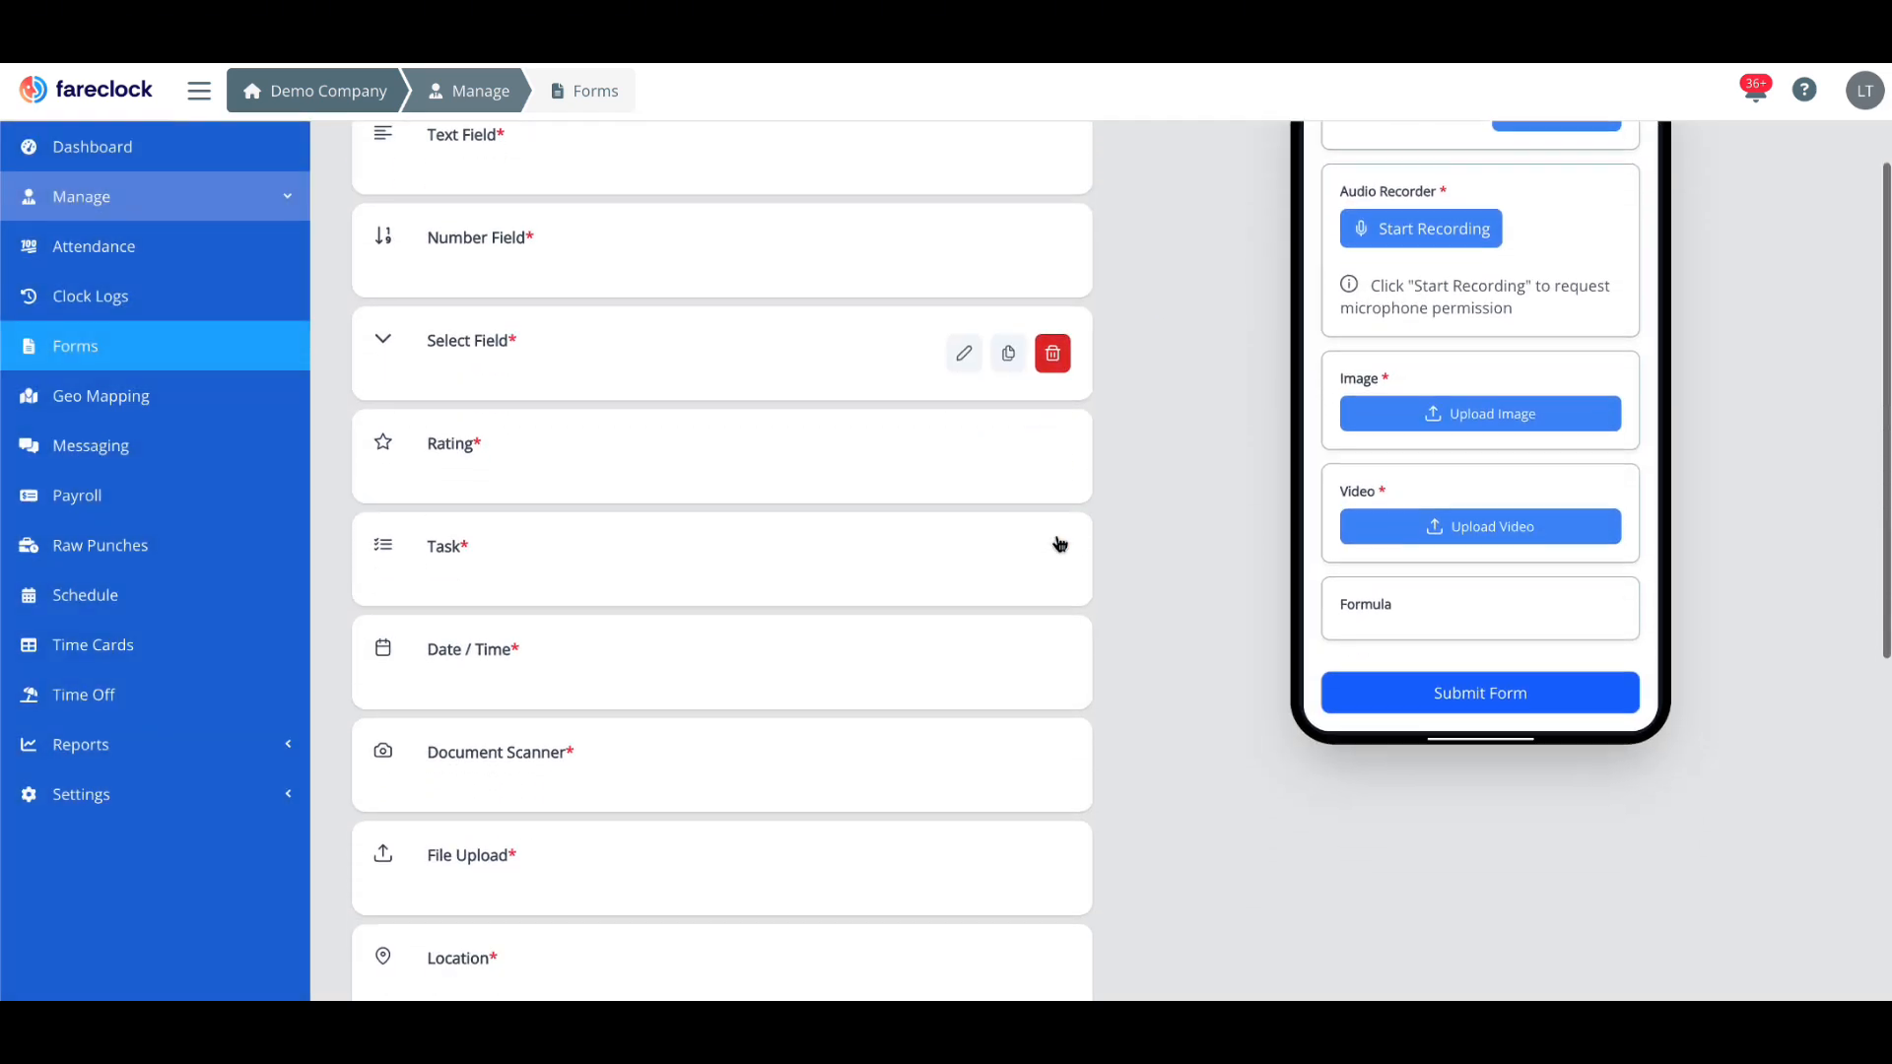
scroll(1054, 571, "down", 1)
scroll(971, 602, "down", 1)
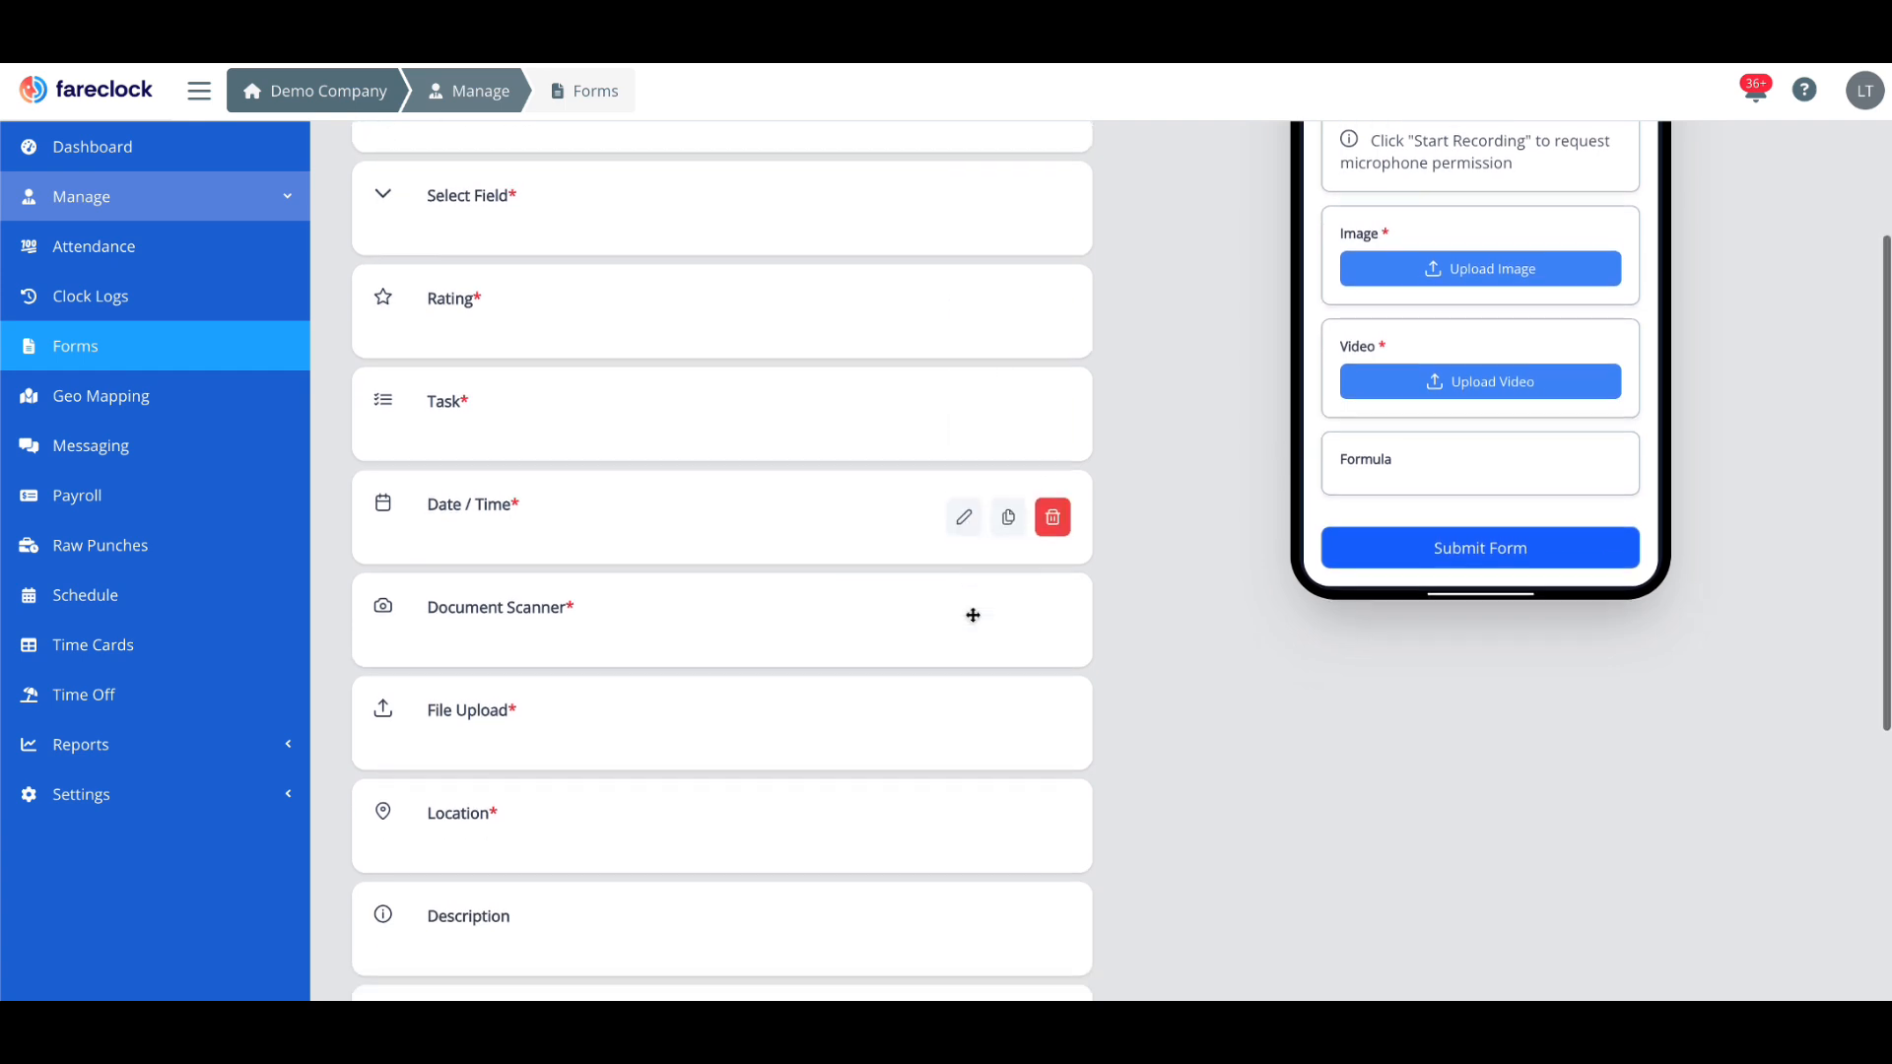
left_click(965, 519)
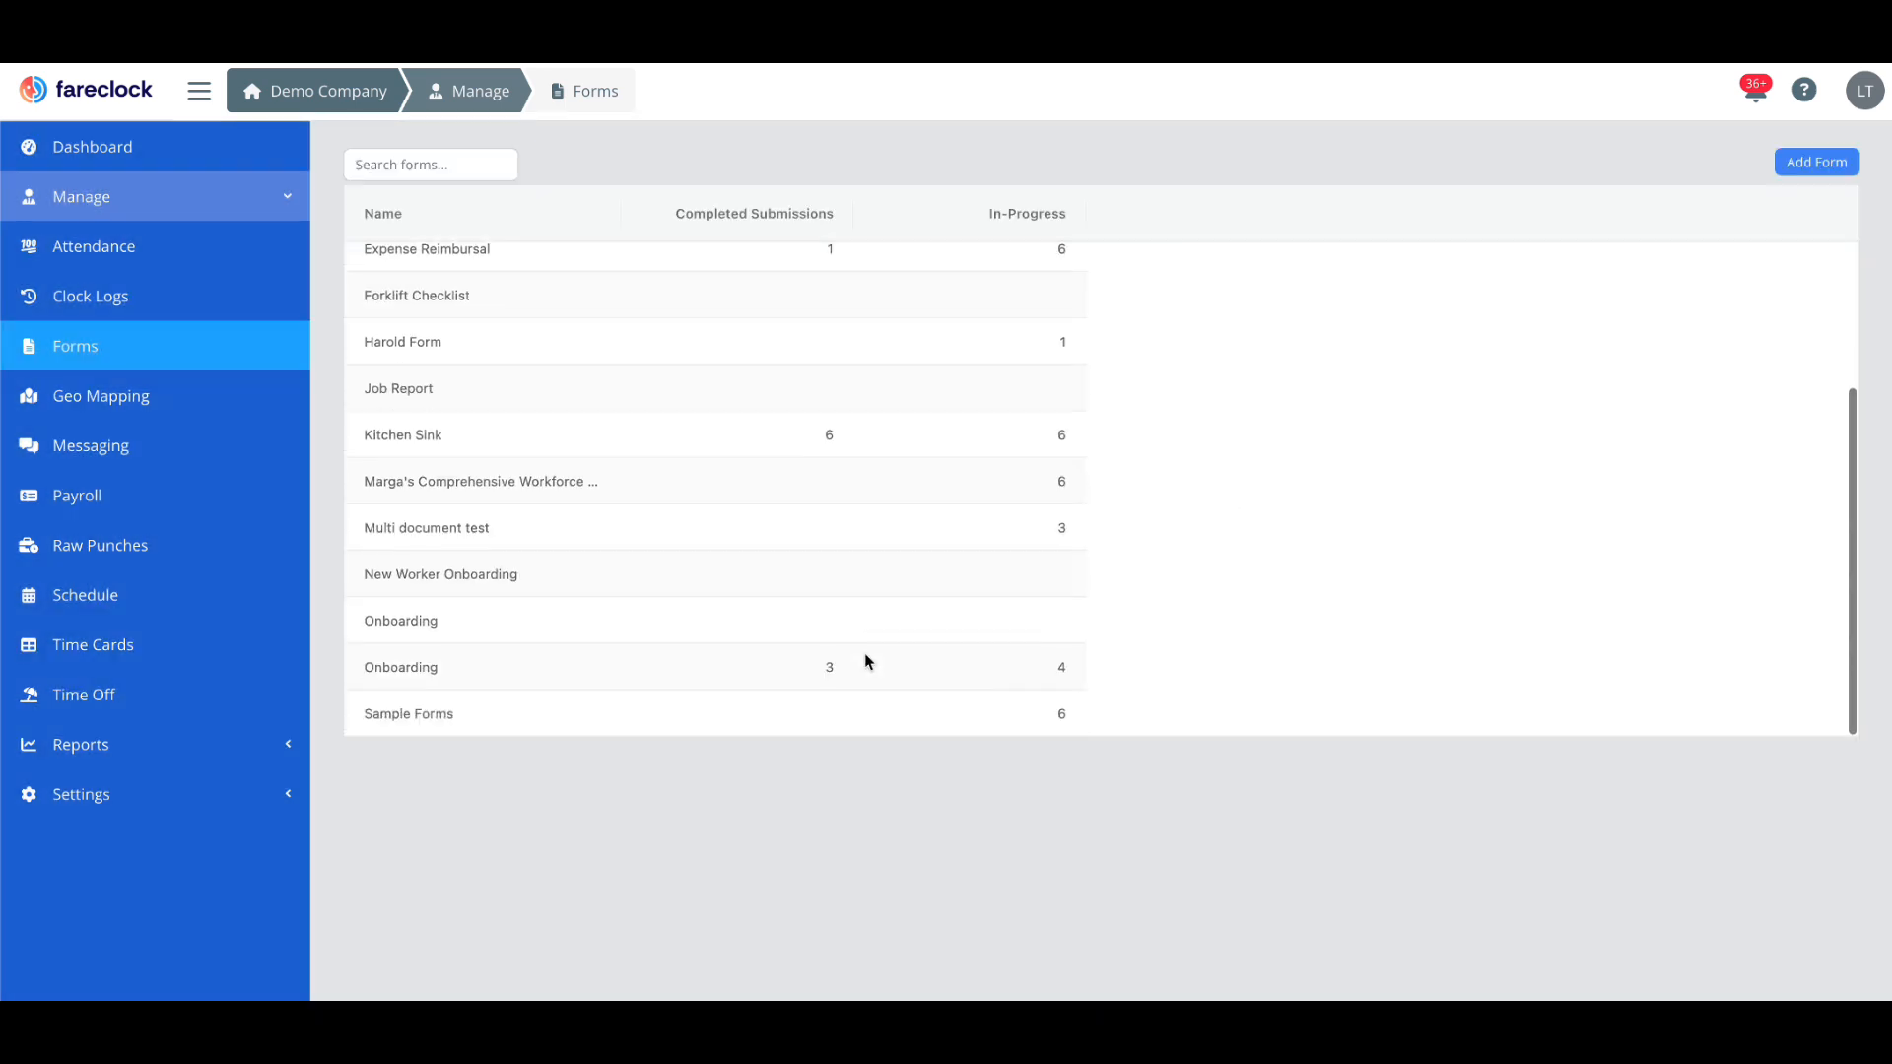
Step: Open the New Worker Onboarding form in the form editor and view its mobile preview
left_click(846, 582)
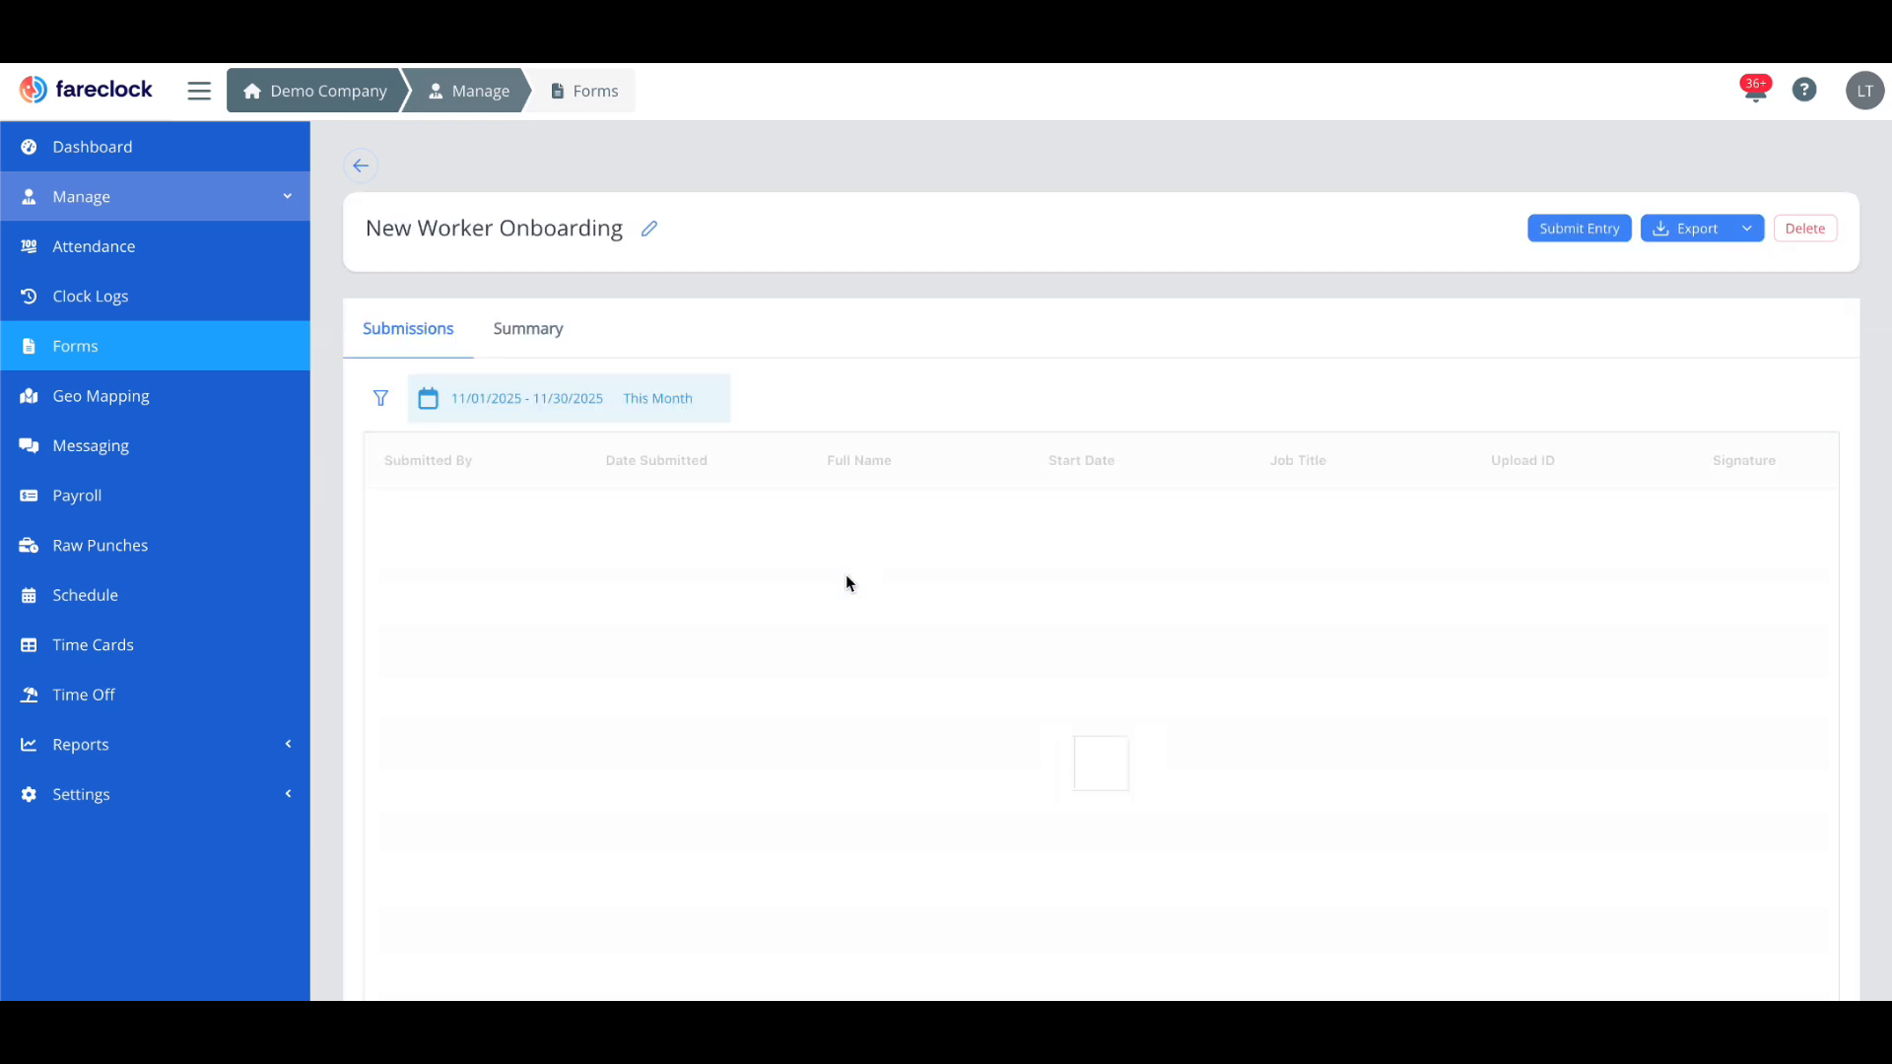
left_click(651, 227)
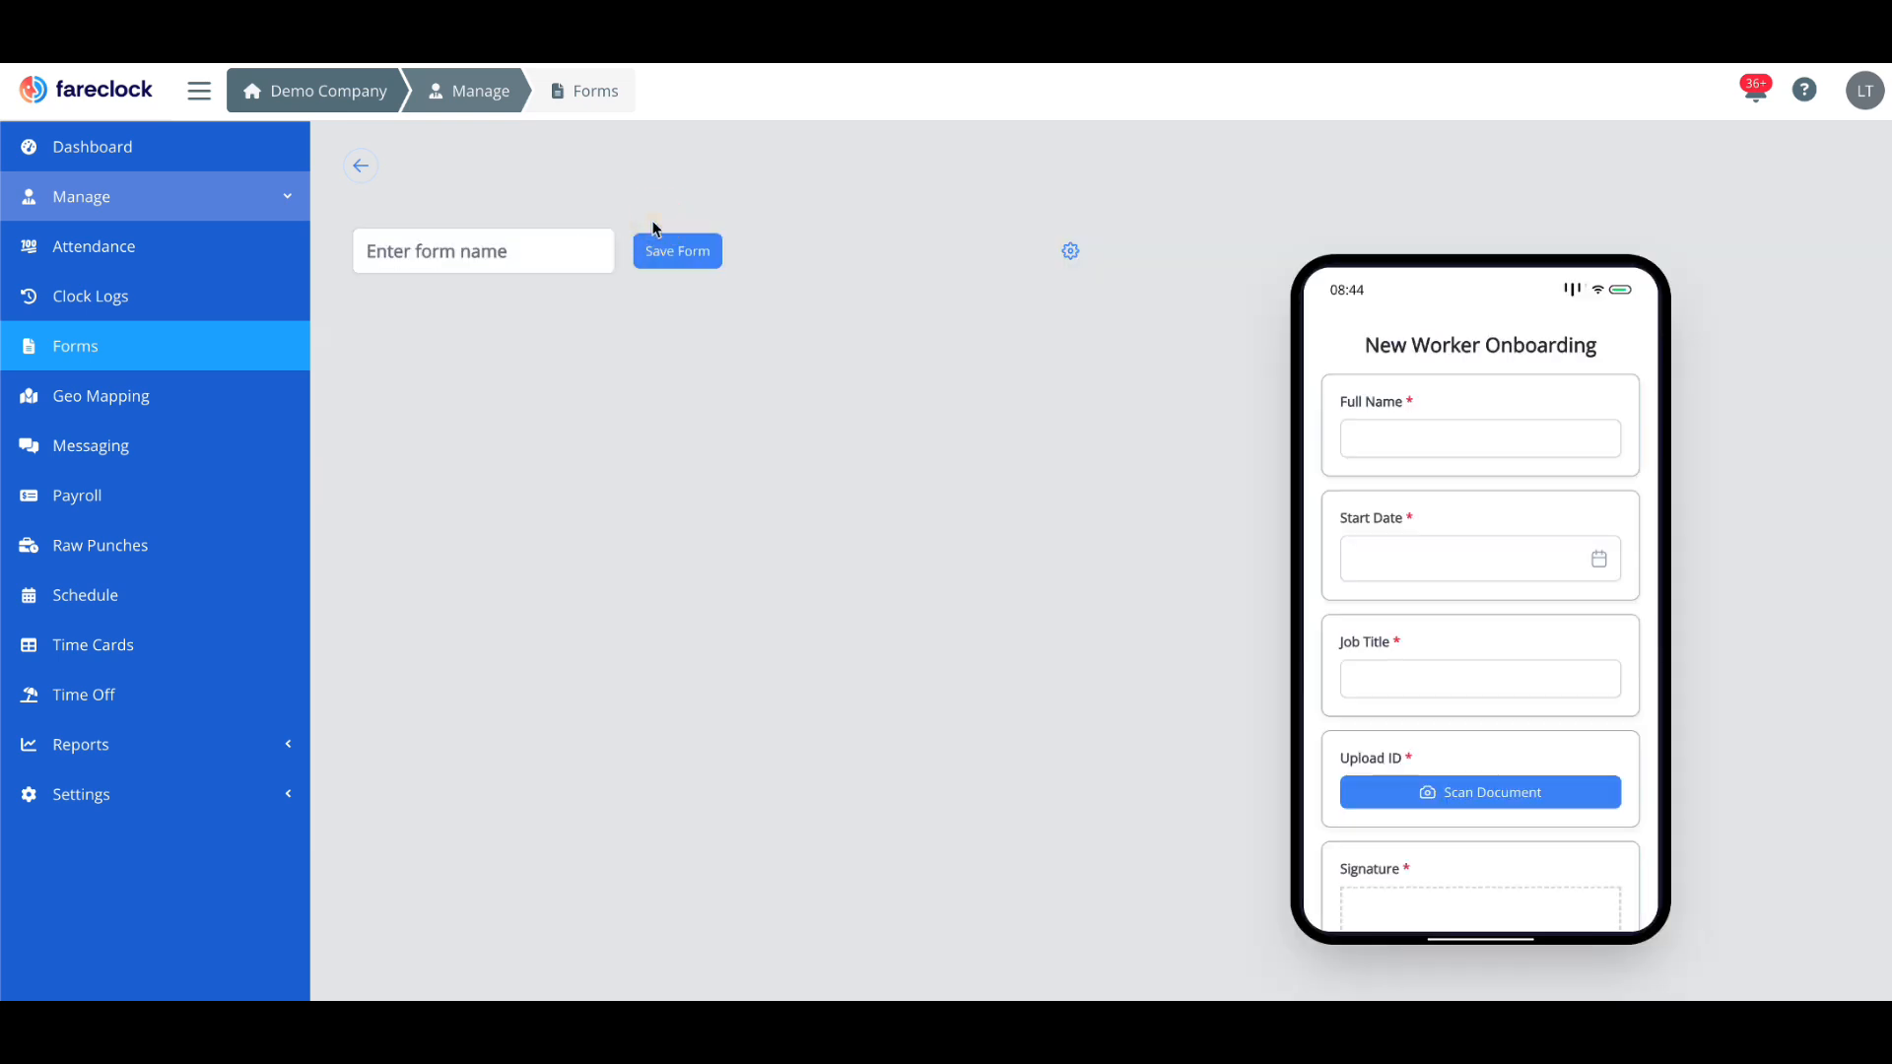
scroll(1523, 641, "up", 5)
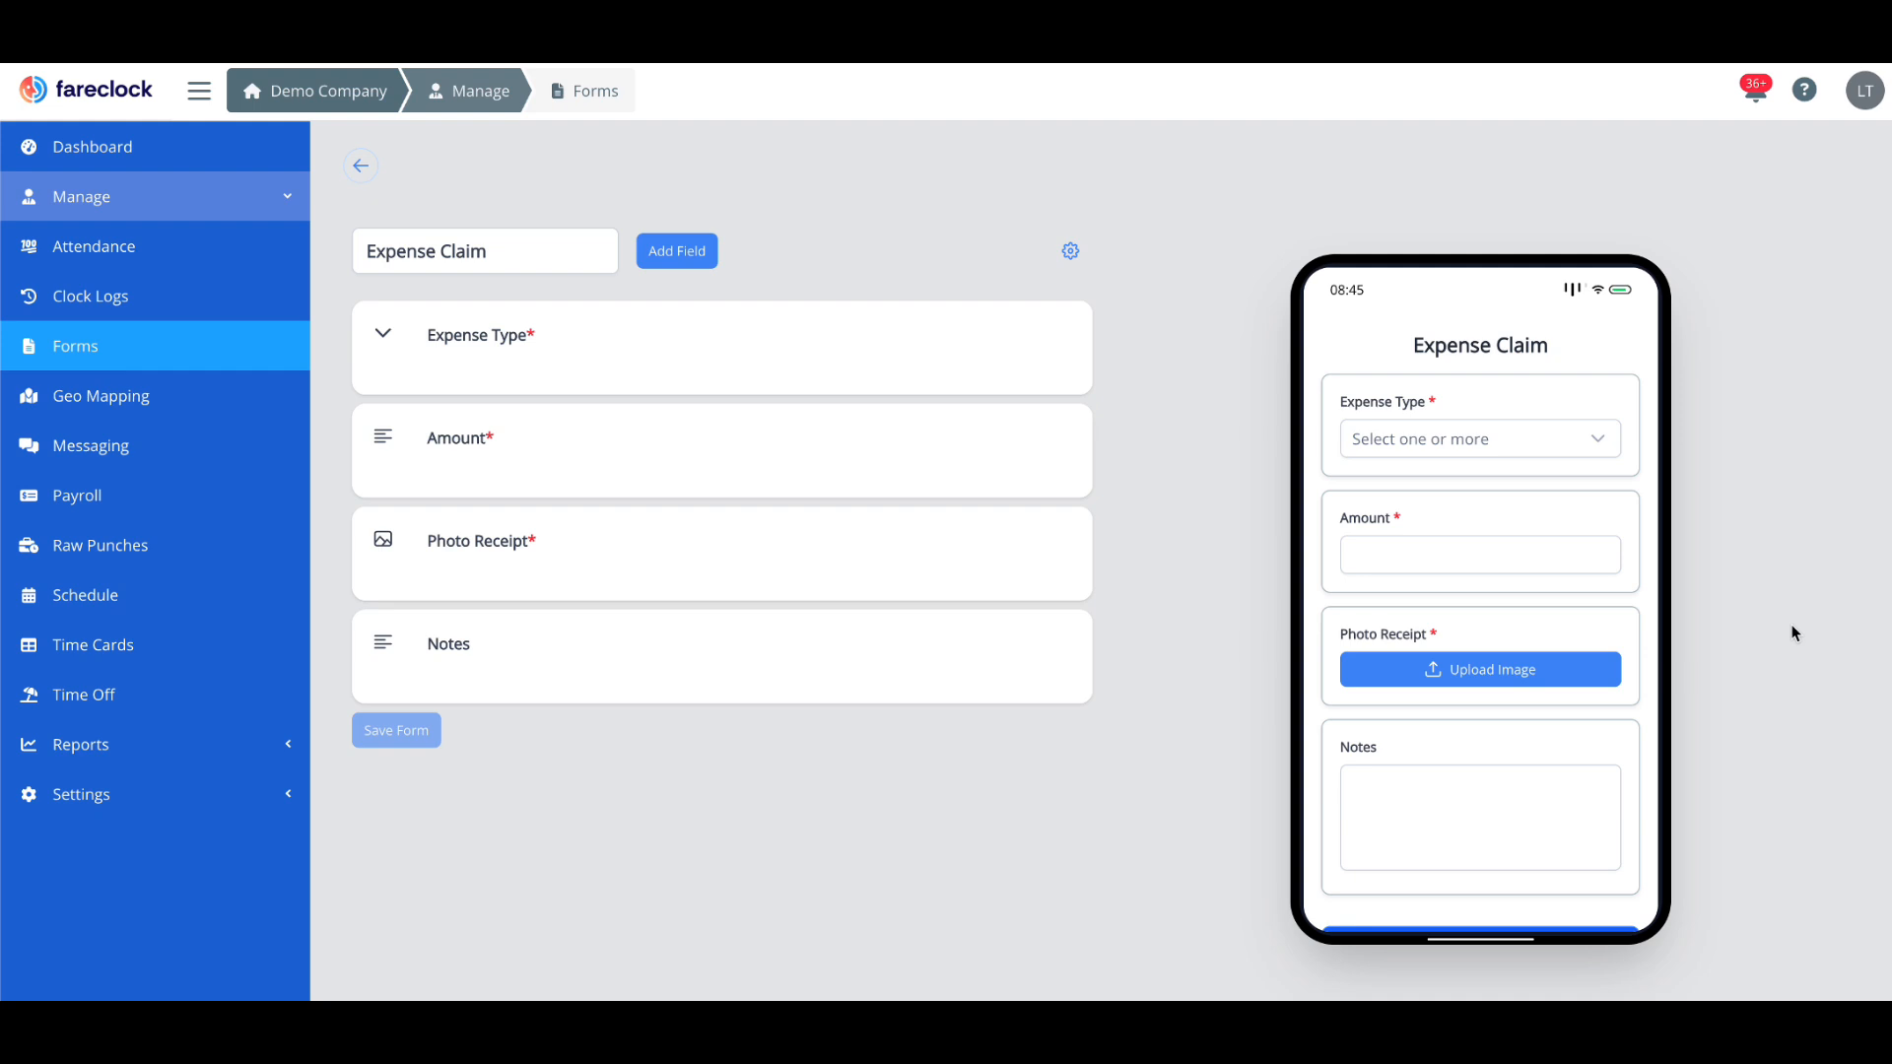
Step: Open the form's settings to examine its display conditions, including the Onboarding option
left_click(1071, 251)
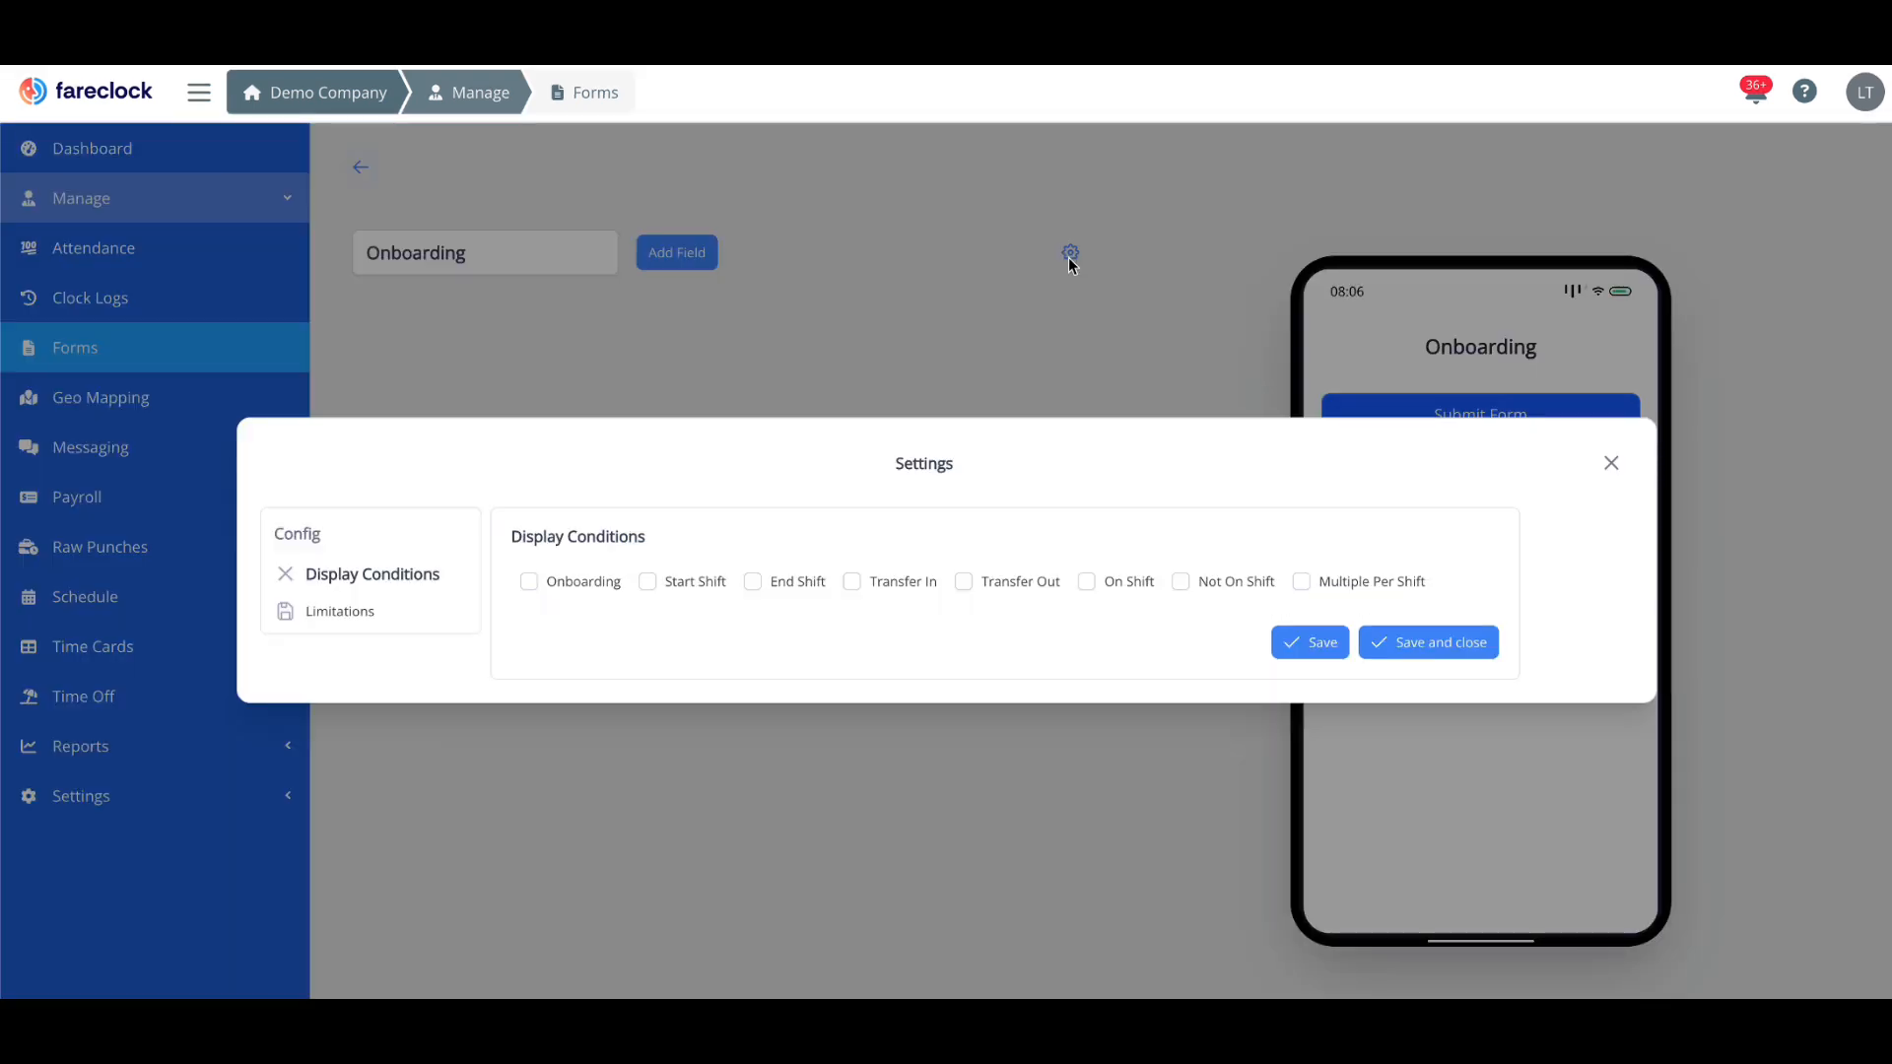
left_click(560, 577)
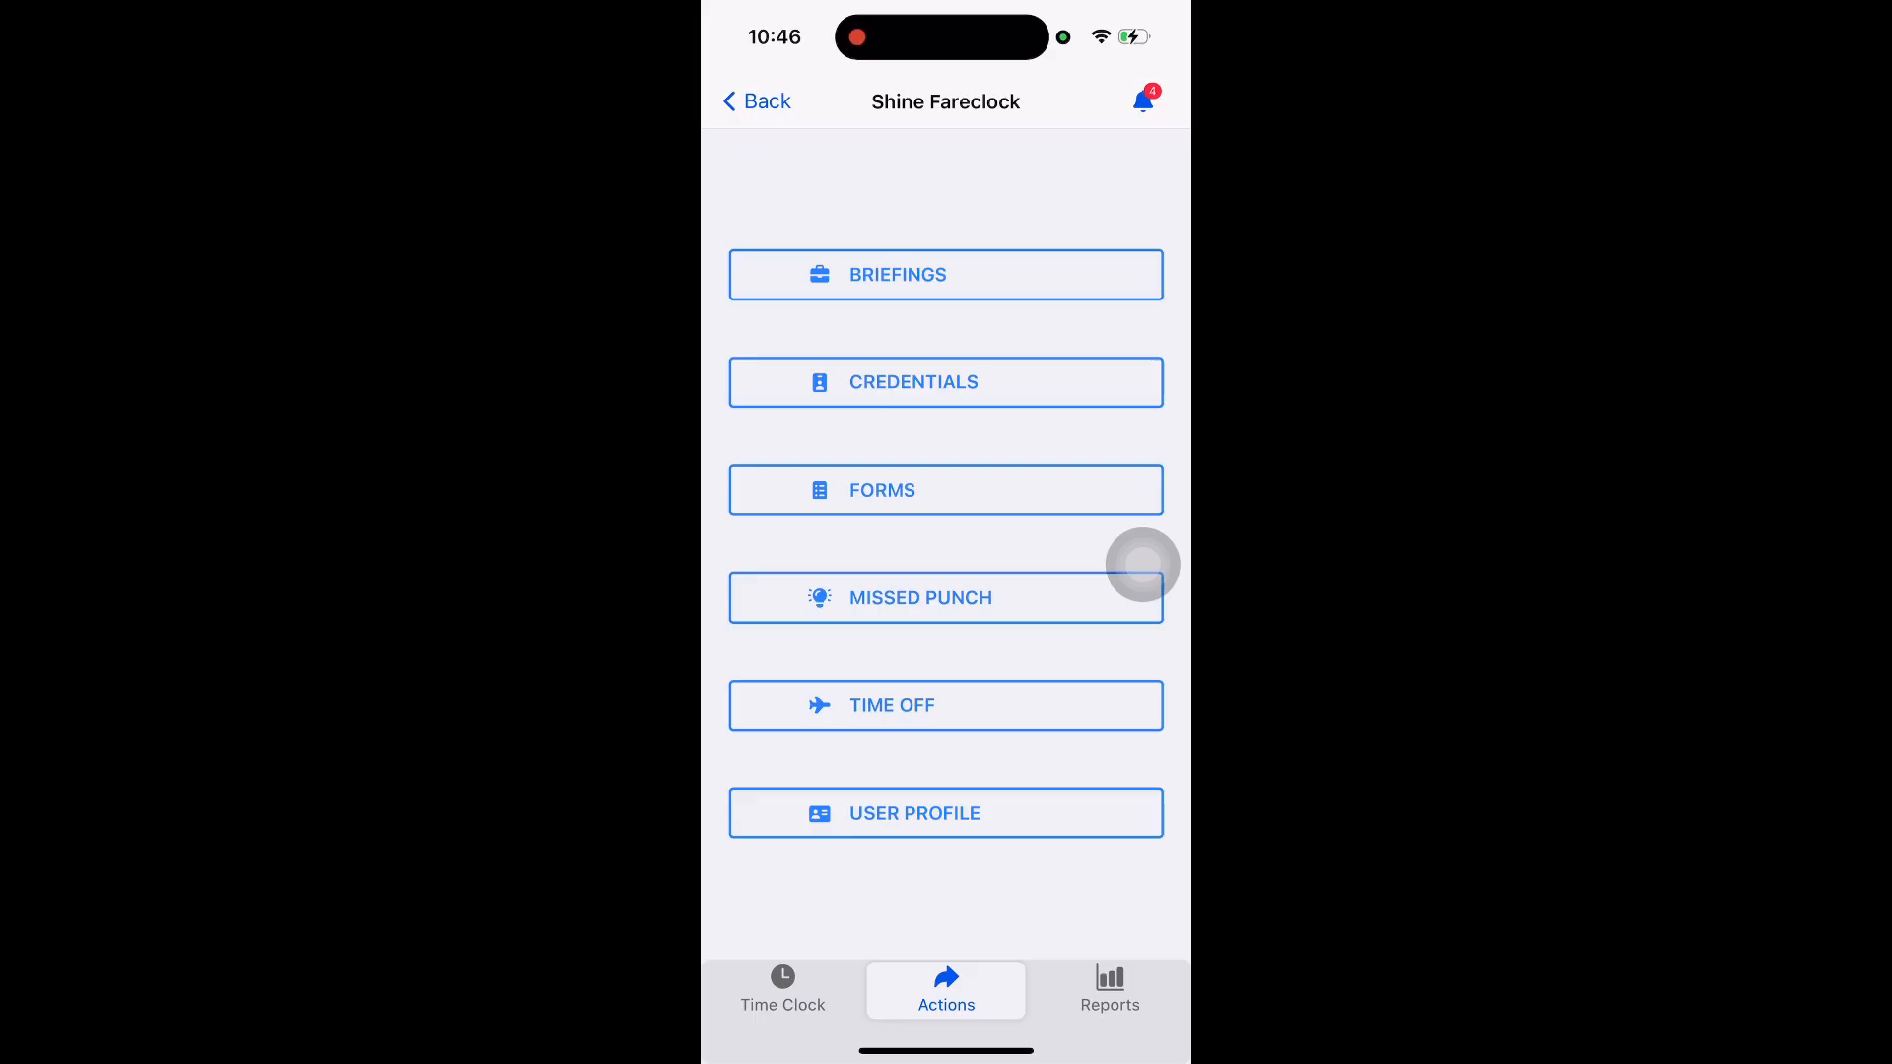
Step: Open the worker's forms in the mobile app and view the submission history
left_click(824, 486)
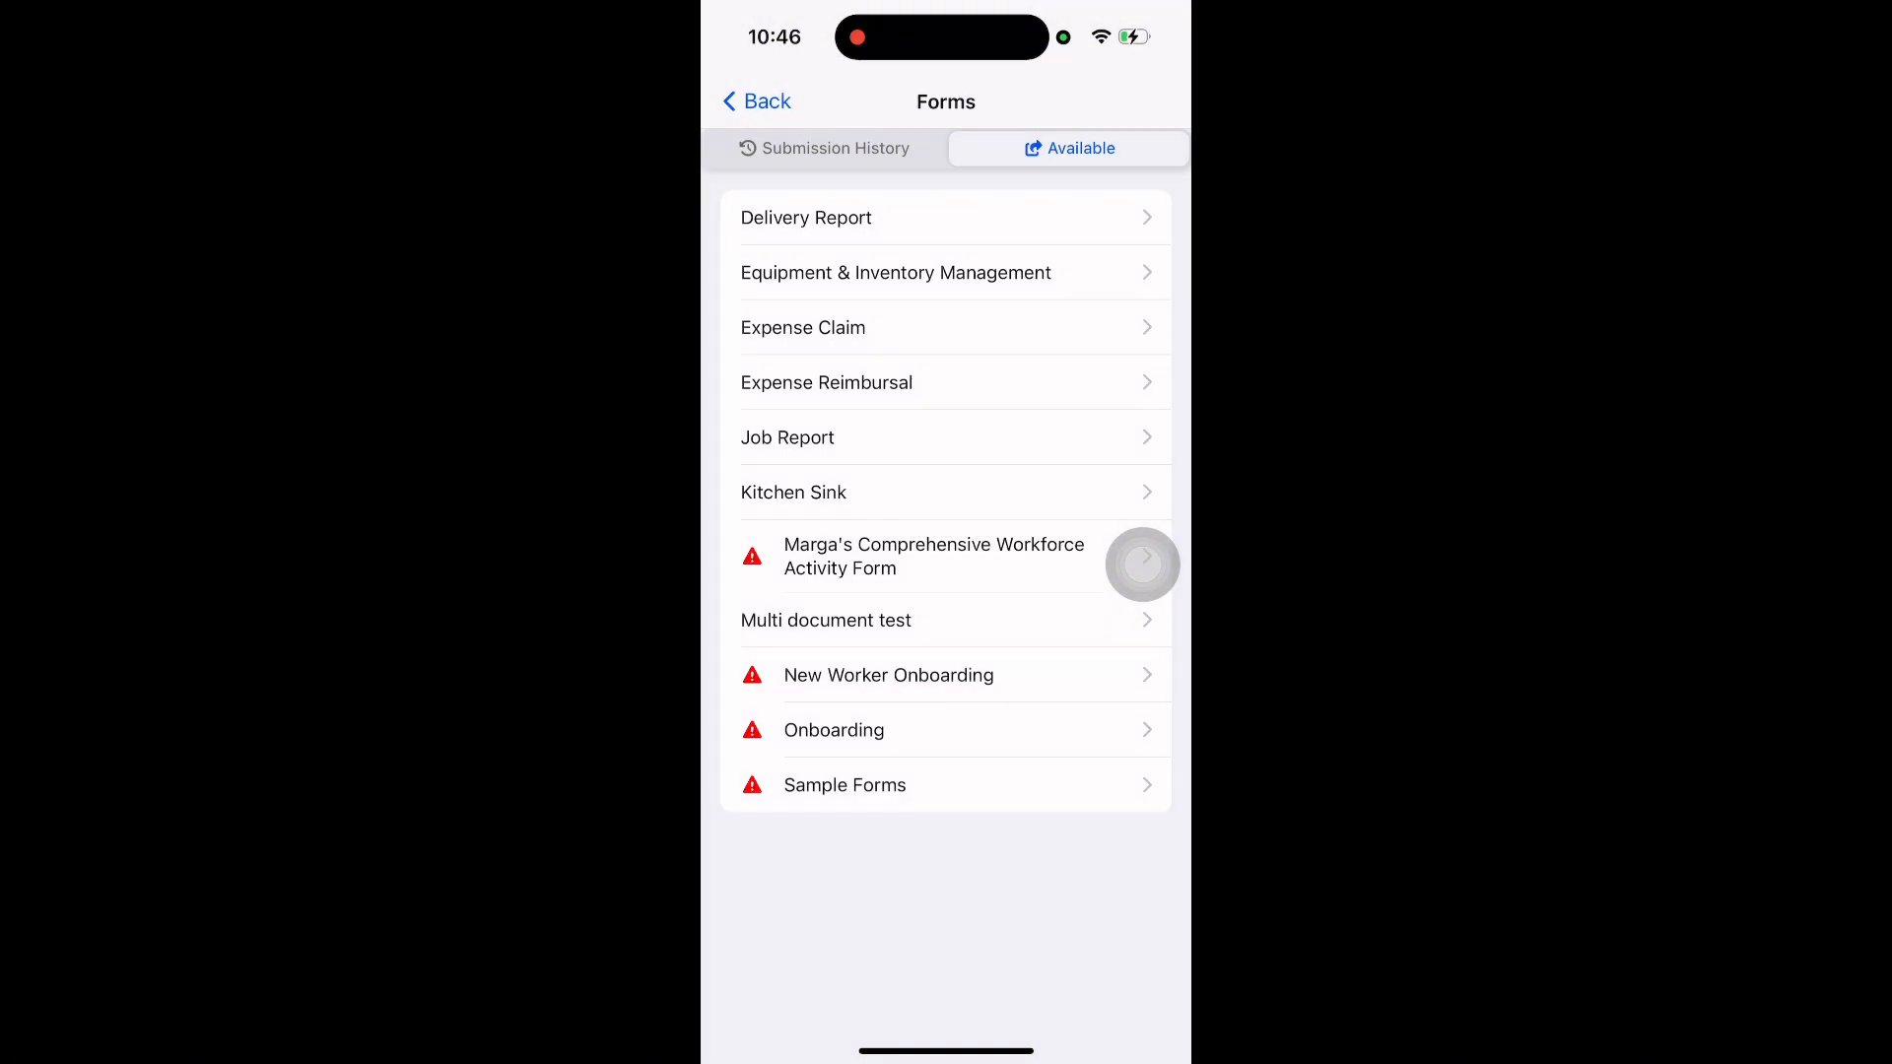
left_click(824, 149)
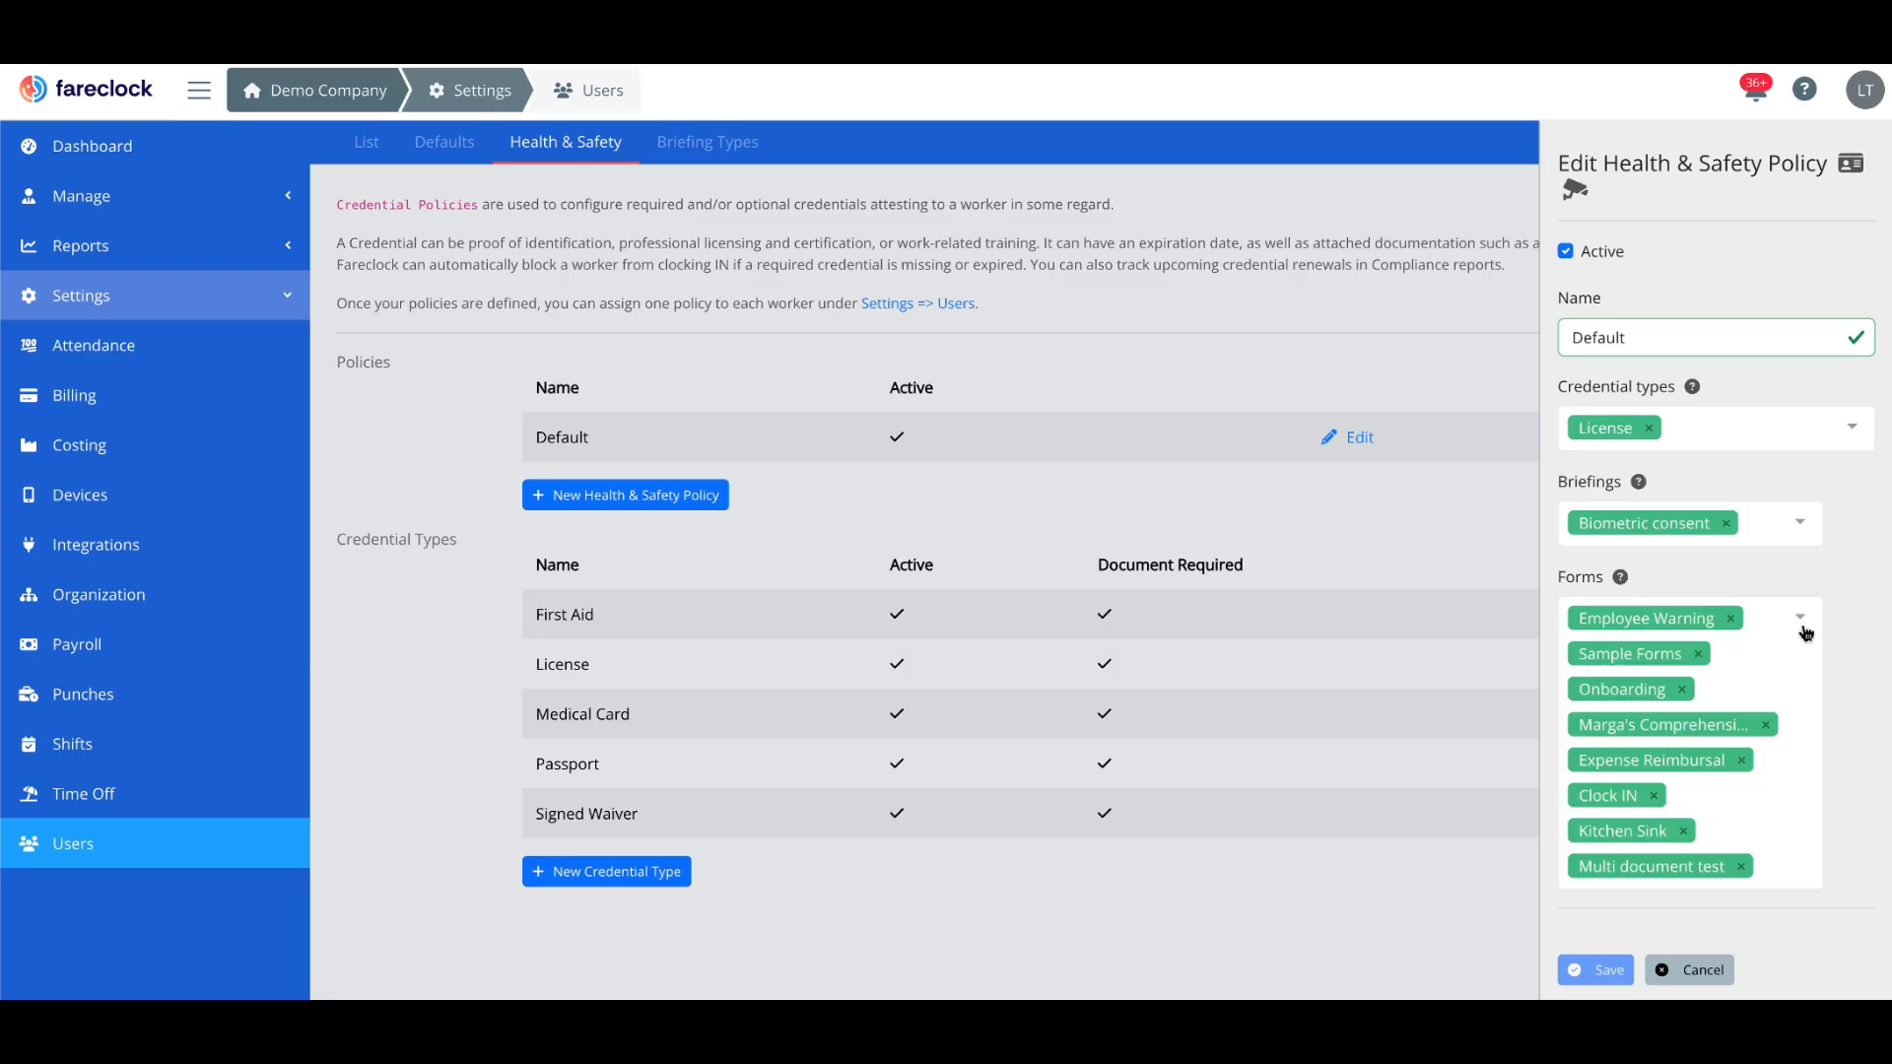
Step: Check which forms can be assigned in the Default Health & Safety policy and in the shift class's extra settings
left_click(1803, 625)
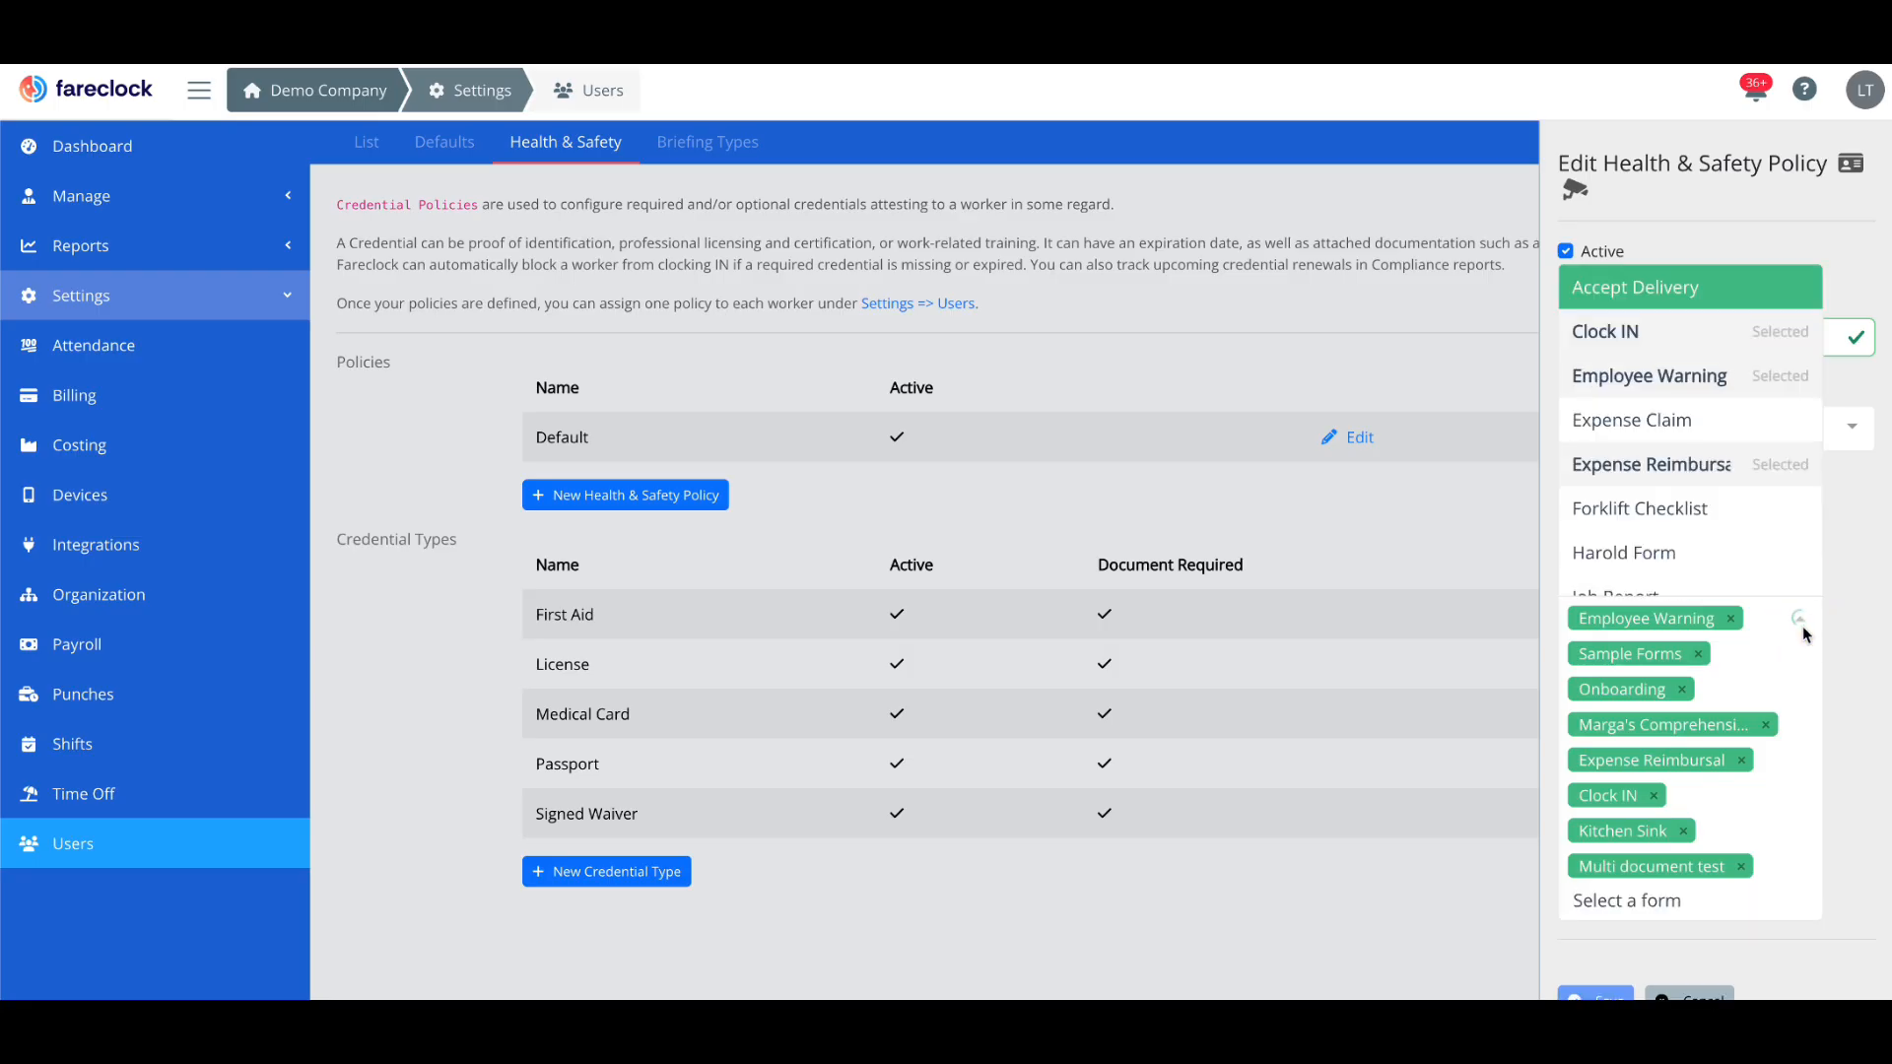
left_click(1855, 629)
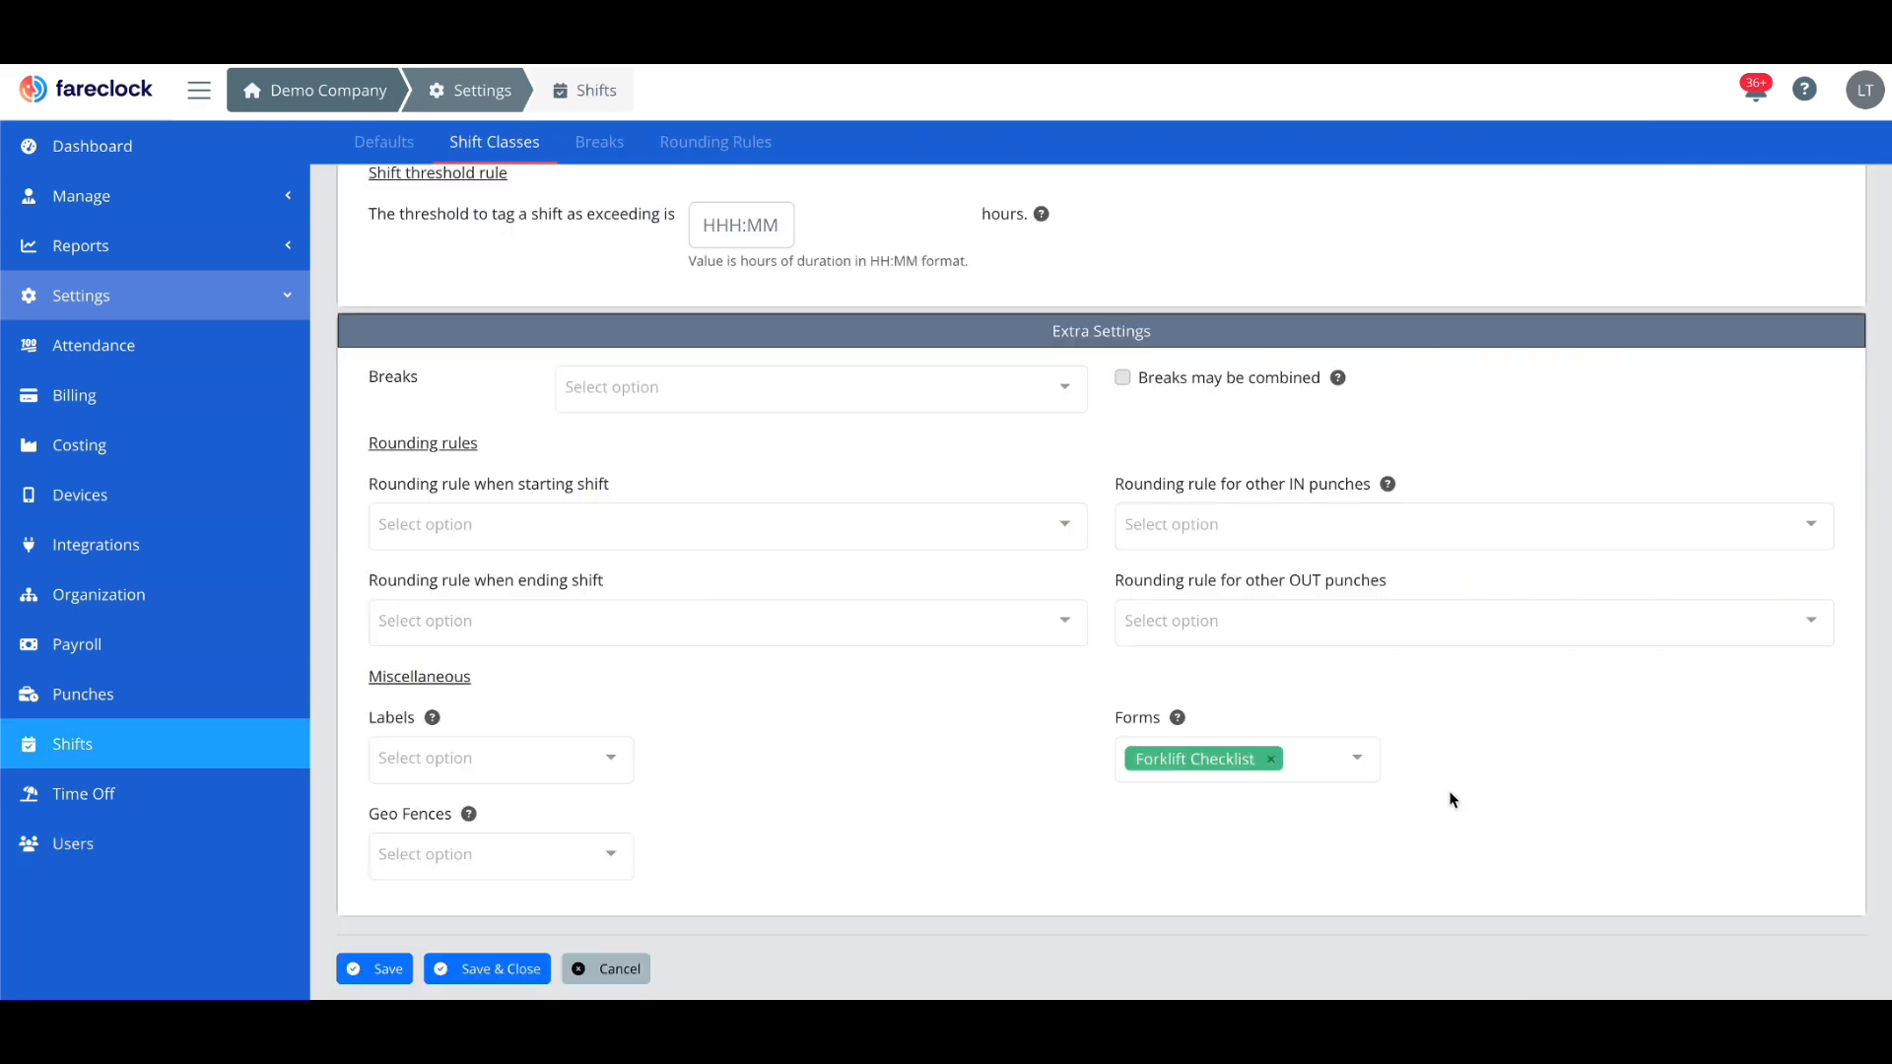
left_click(1364, 771)
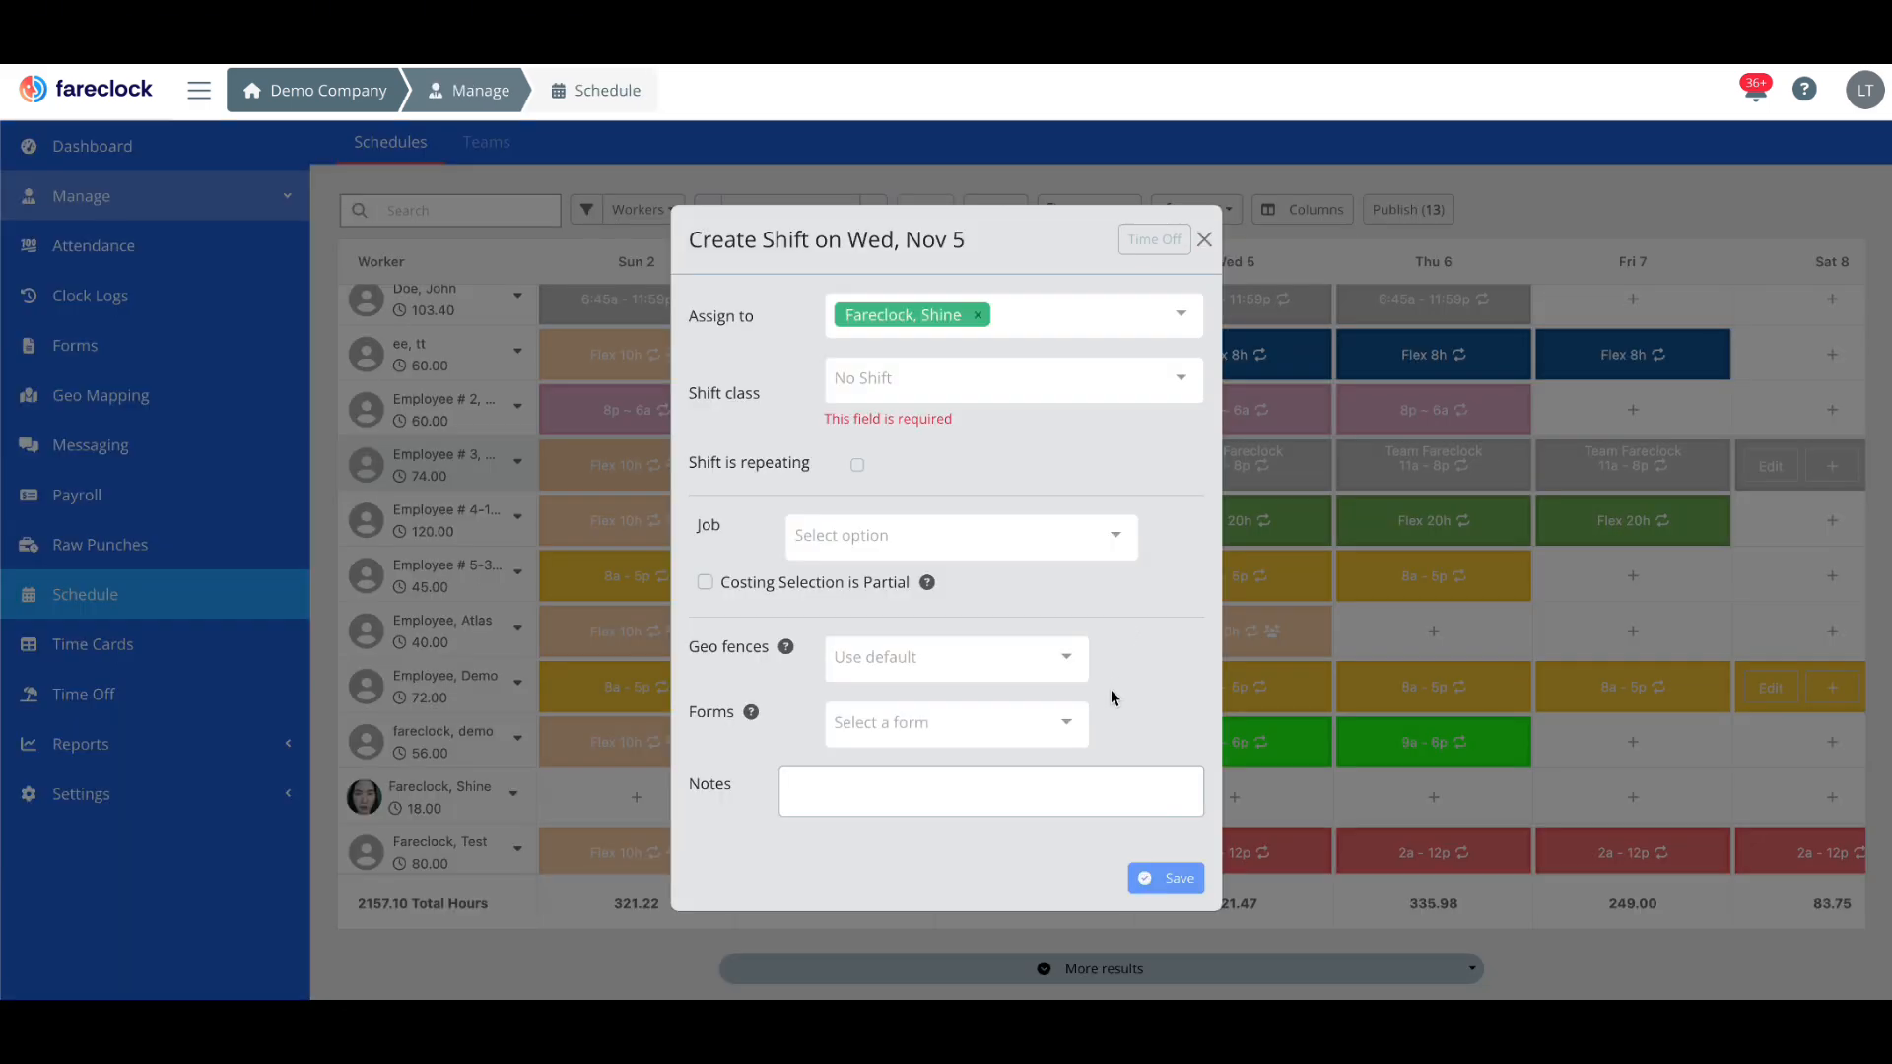
Step: Attach the Clock IN form to the new shift on Wed, Nov 5
left_click(1068, 717)
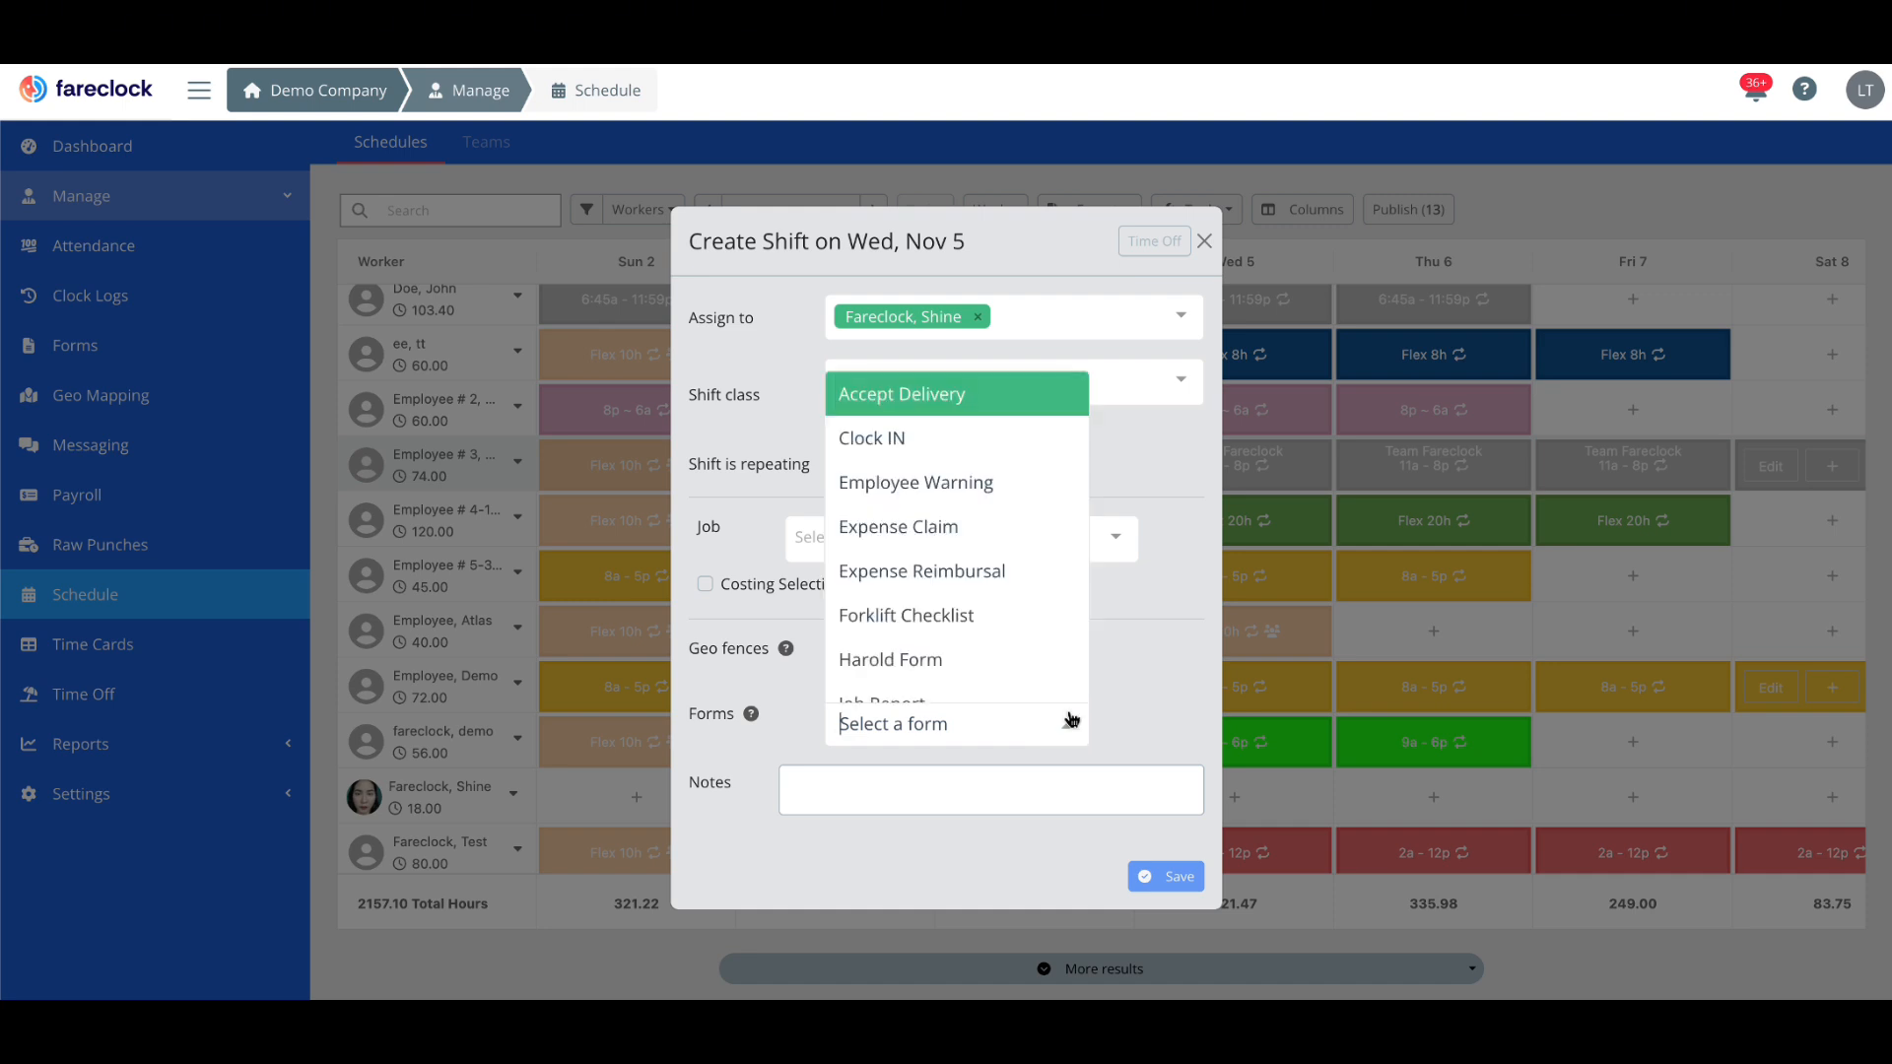
left_click(1056, 438)
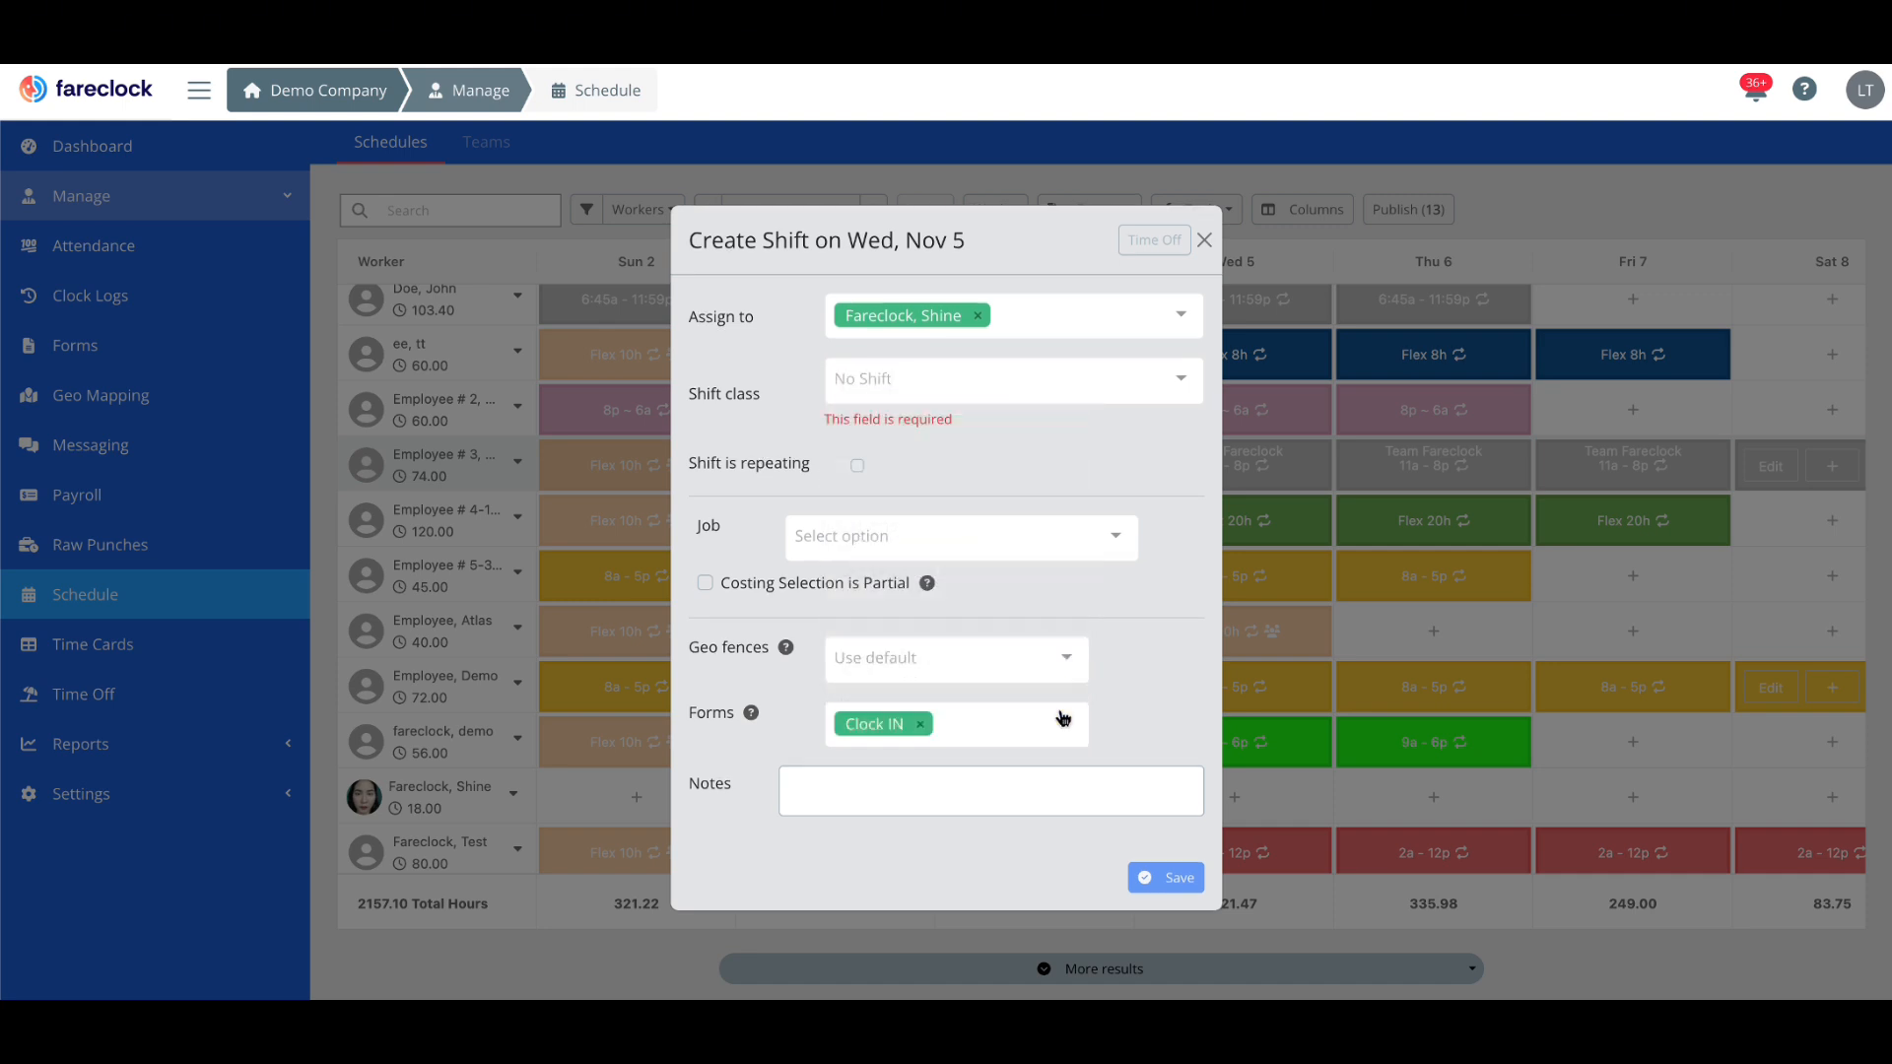
left_click(1068, 722)
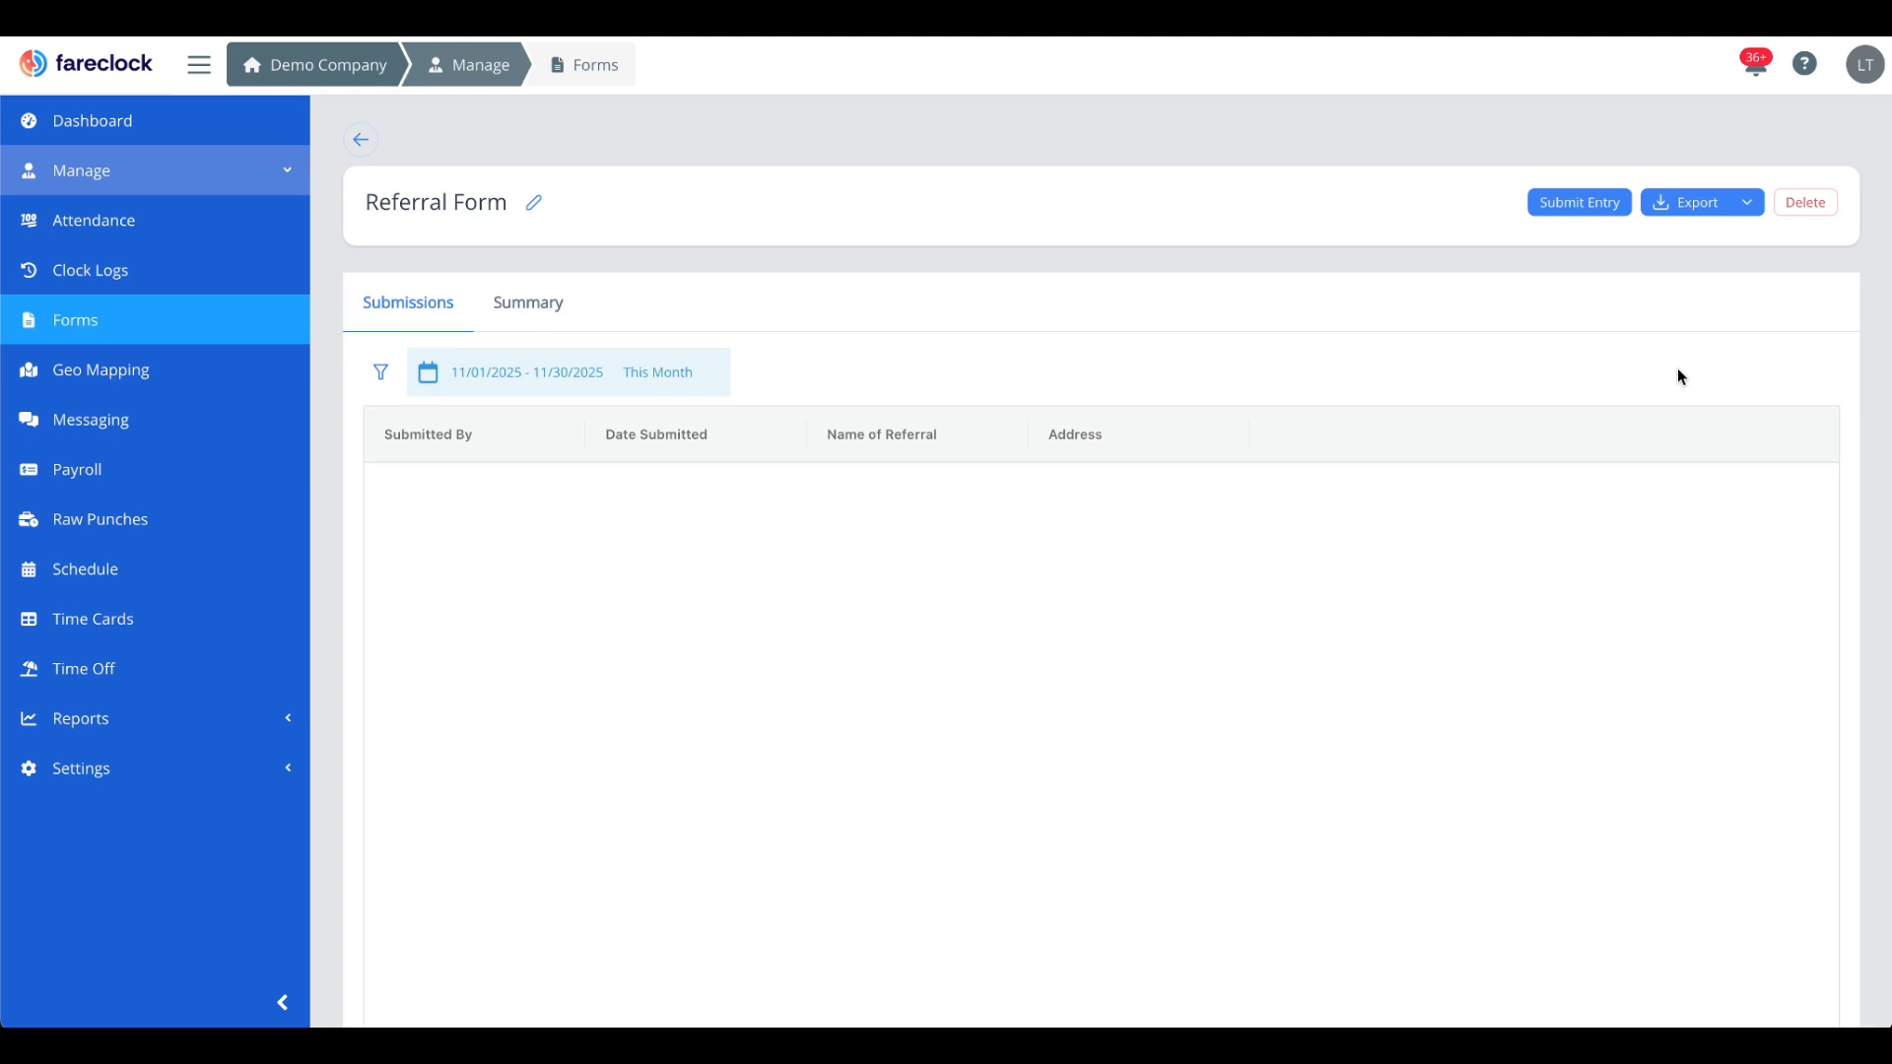
Step: Open a new entry for the Referral Form and view the export formats for its submissions
left_click(1604, 205)
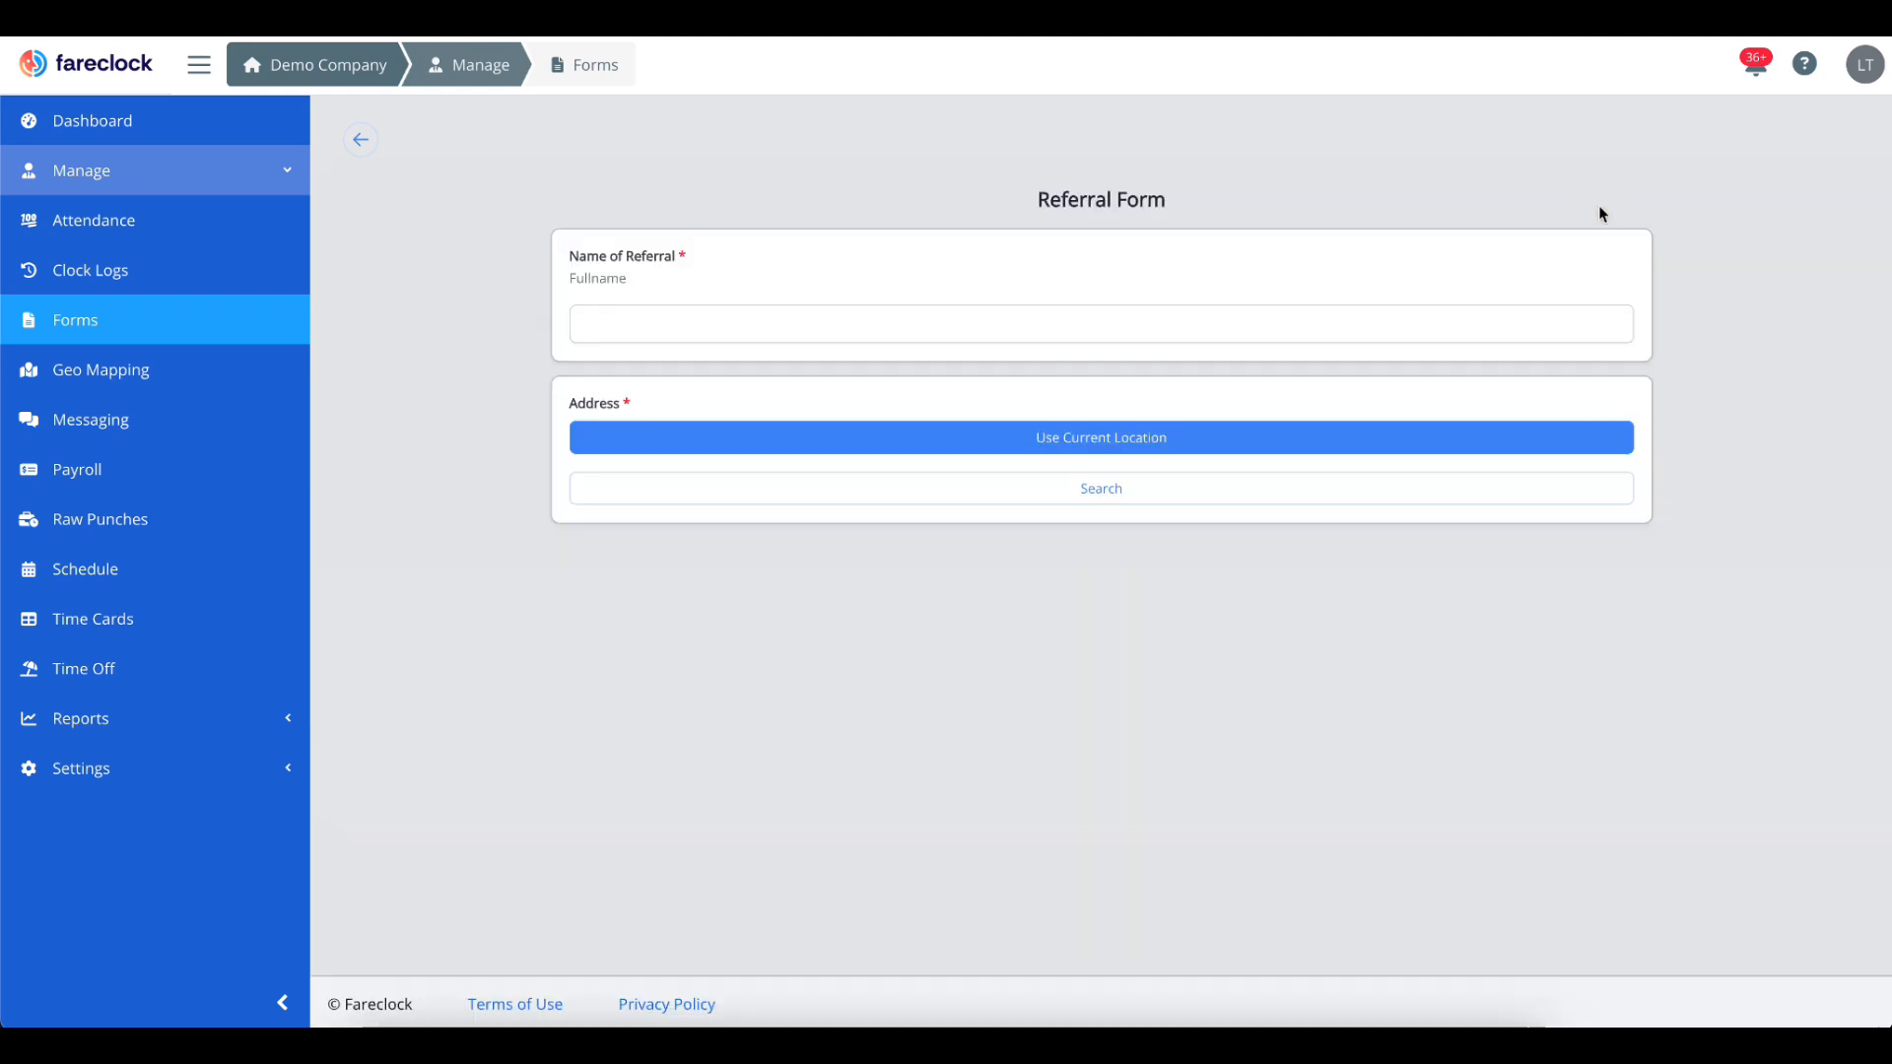
left_click(1752, 204)
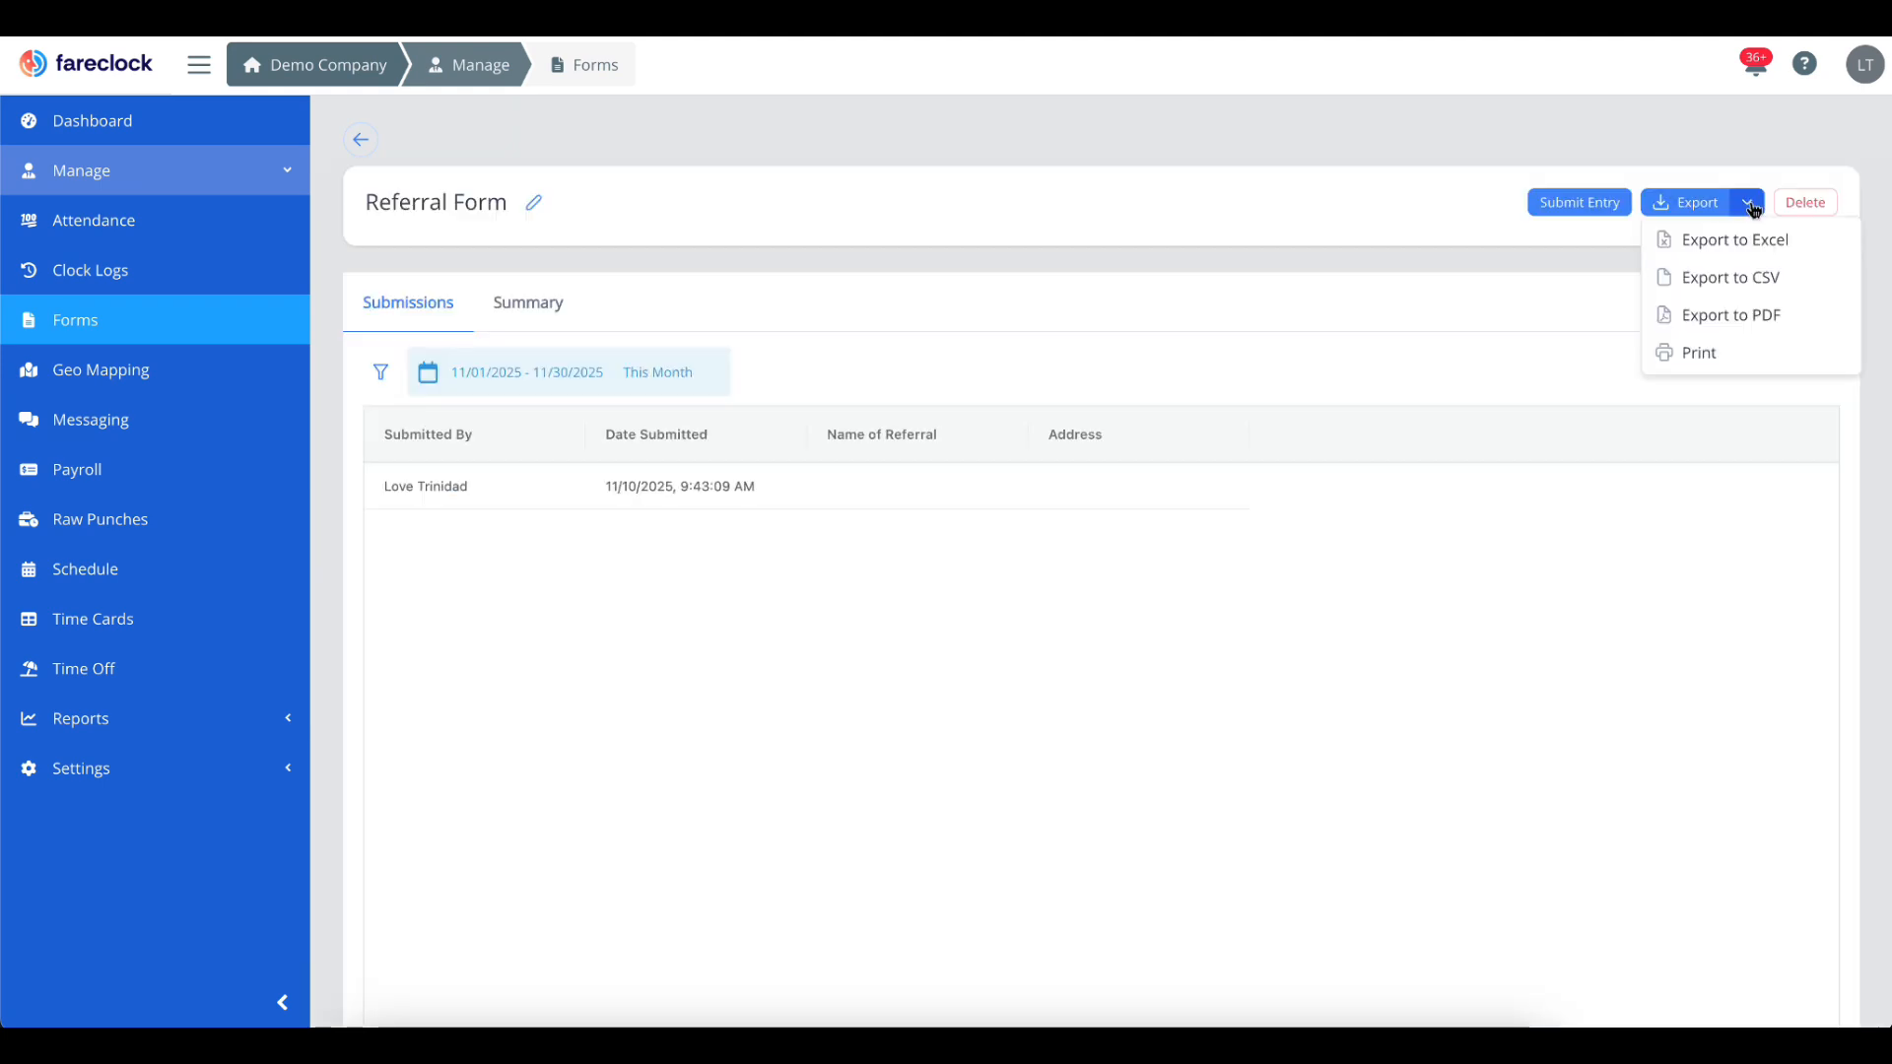
left_click(1751, 206)
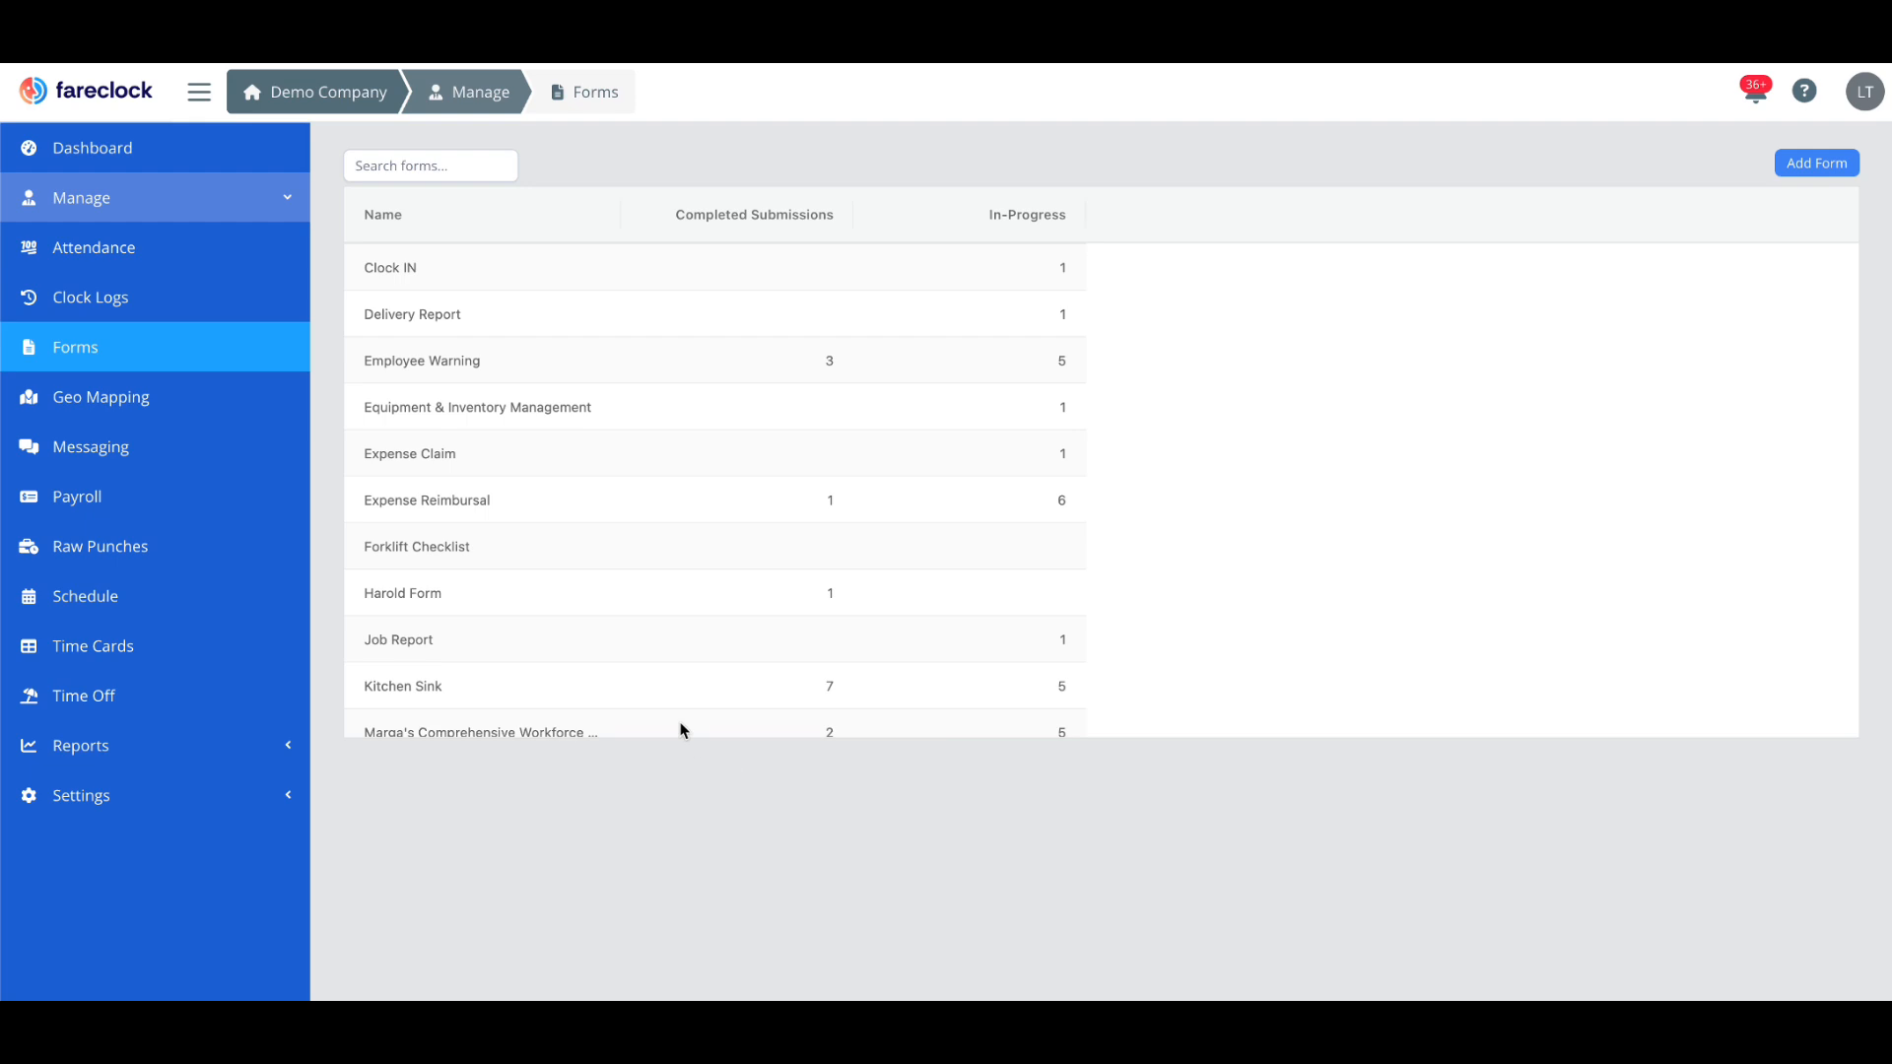
Step: Open the Job Report form and view the details of its submission
left_click(627, 636)
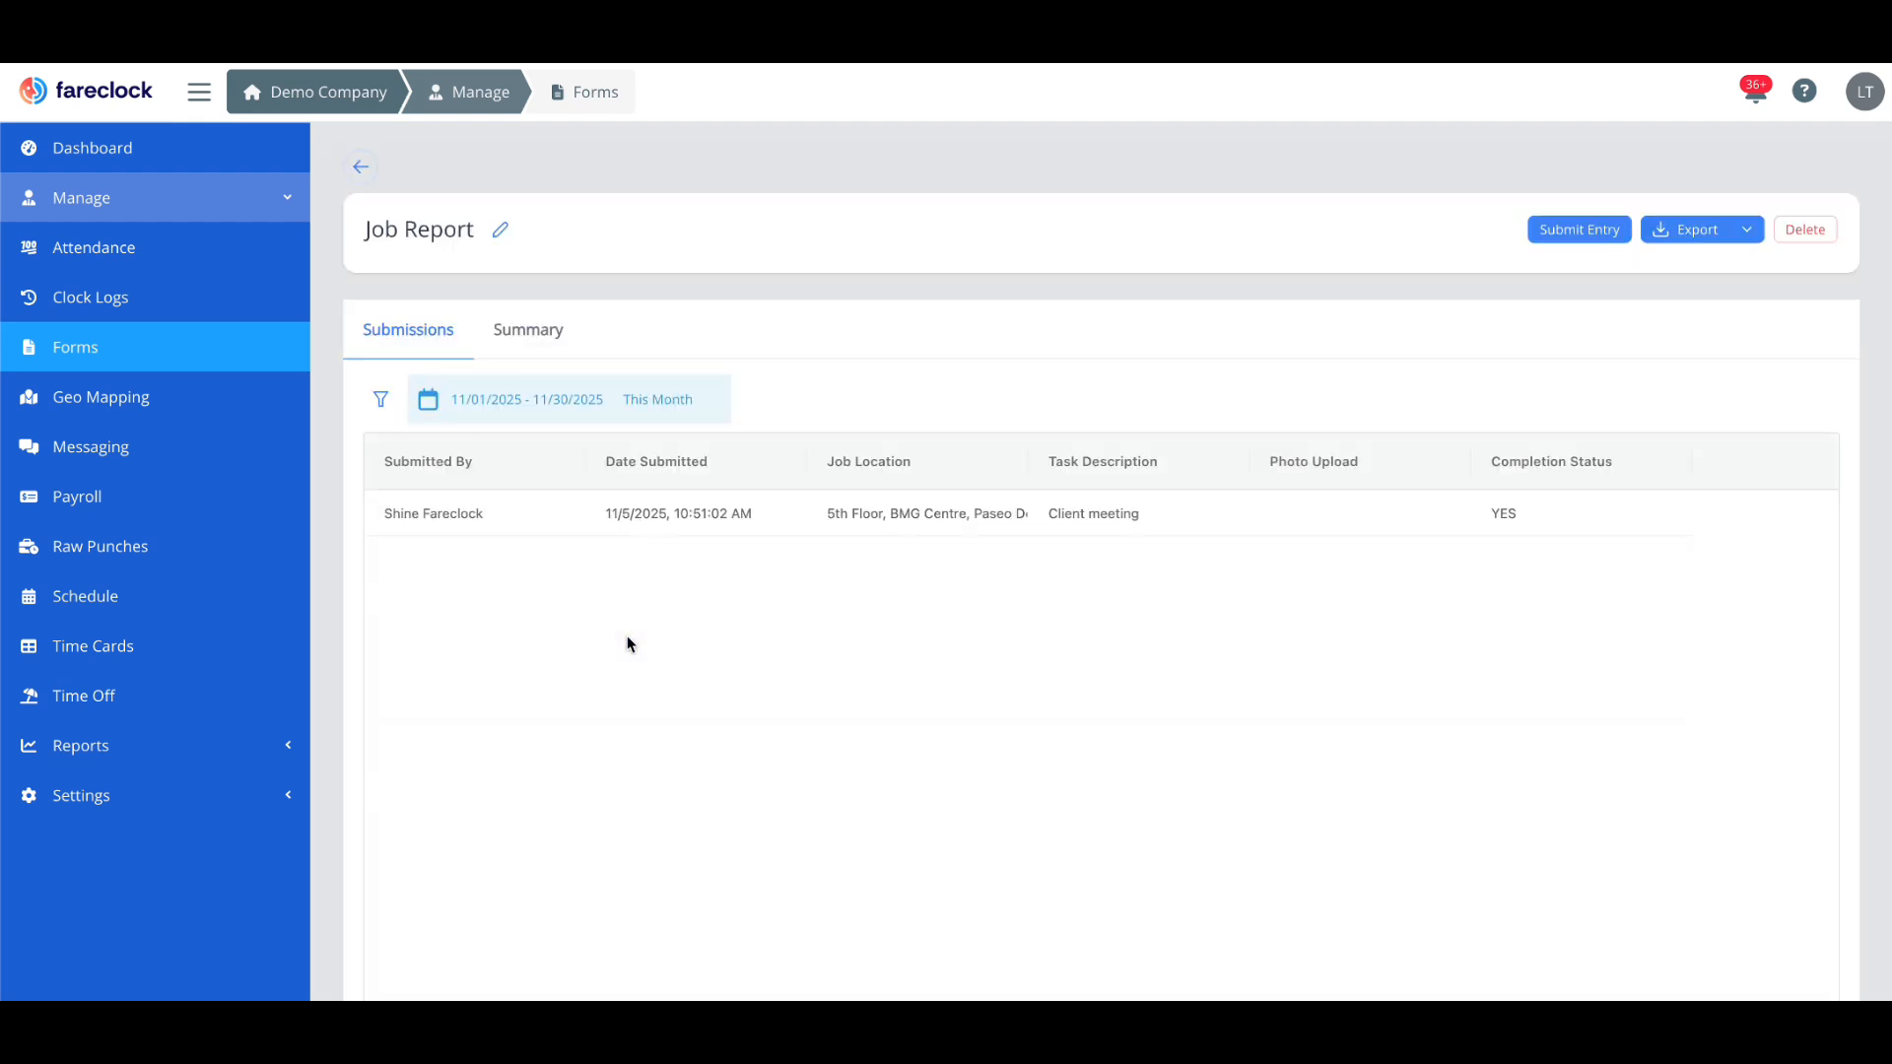
left_click(839, 517)
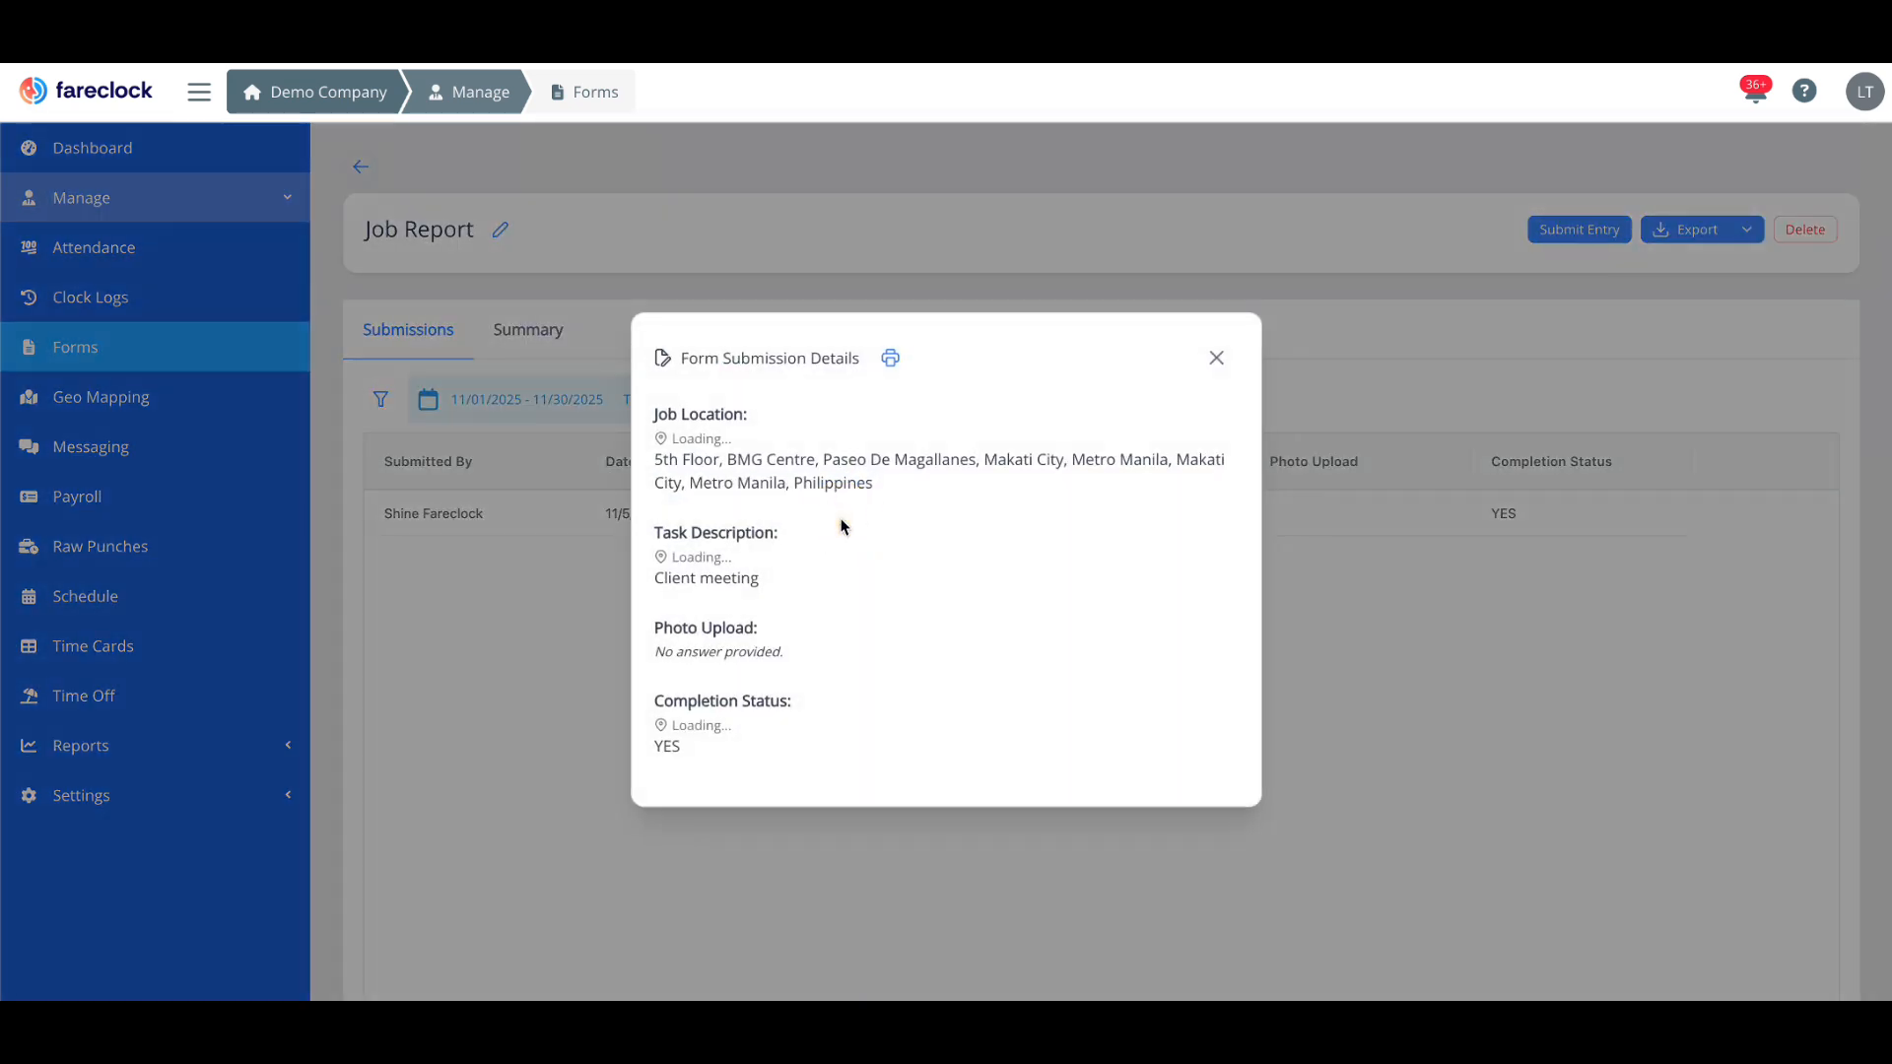
Step: View the individual responses to the Job Location field in the Job Report summary
left_click(506, 328)
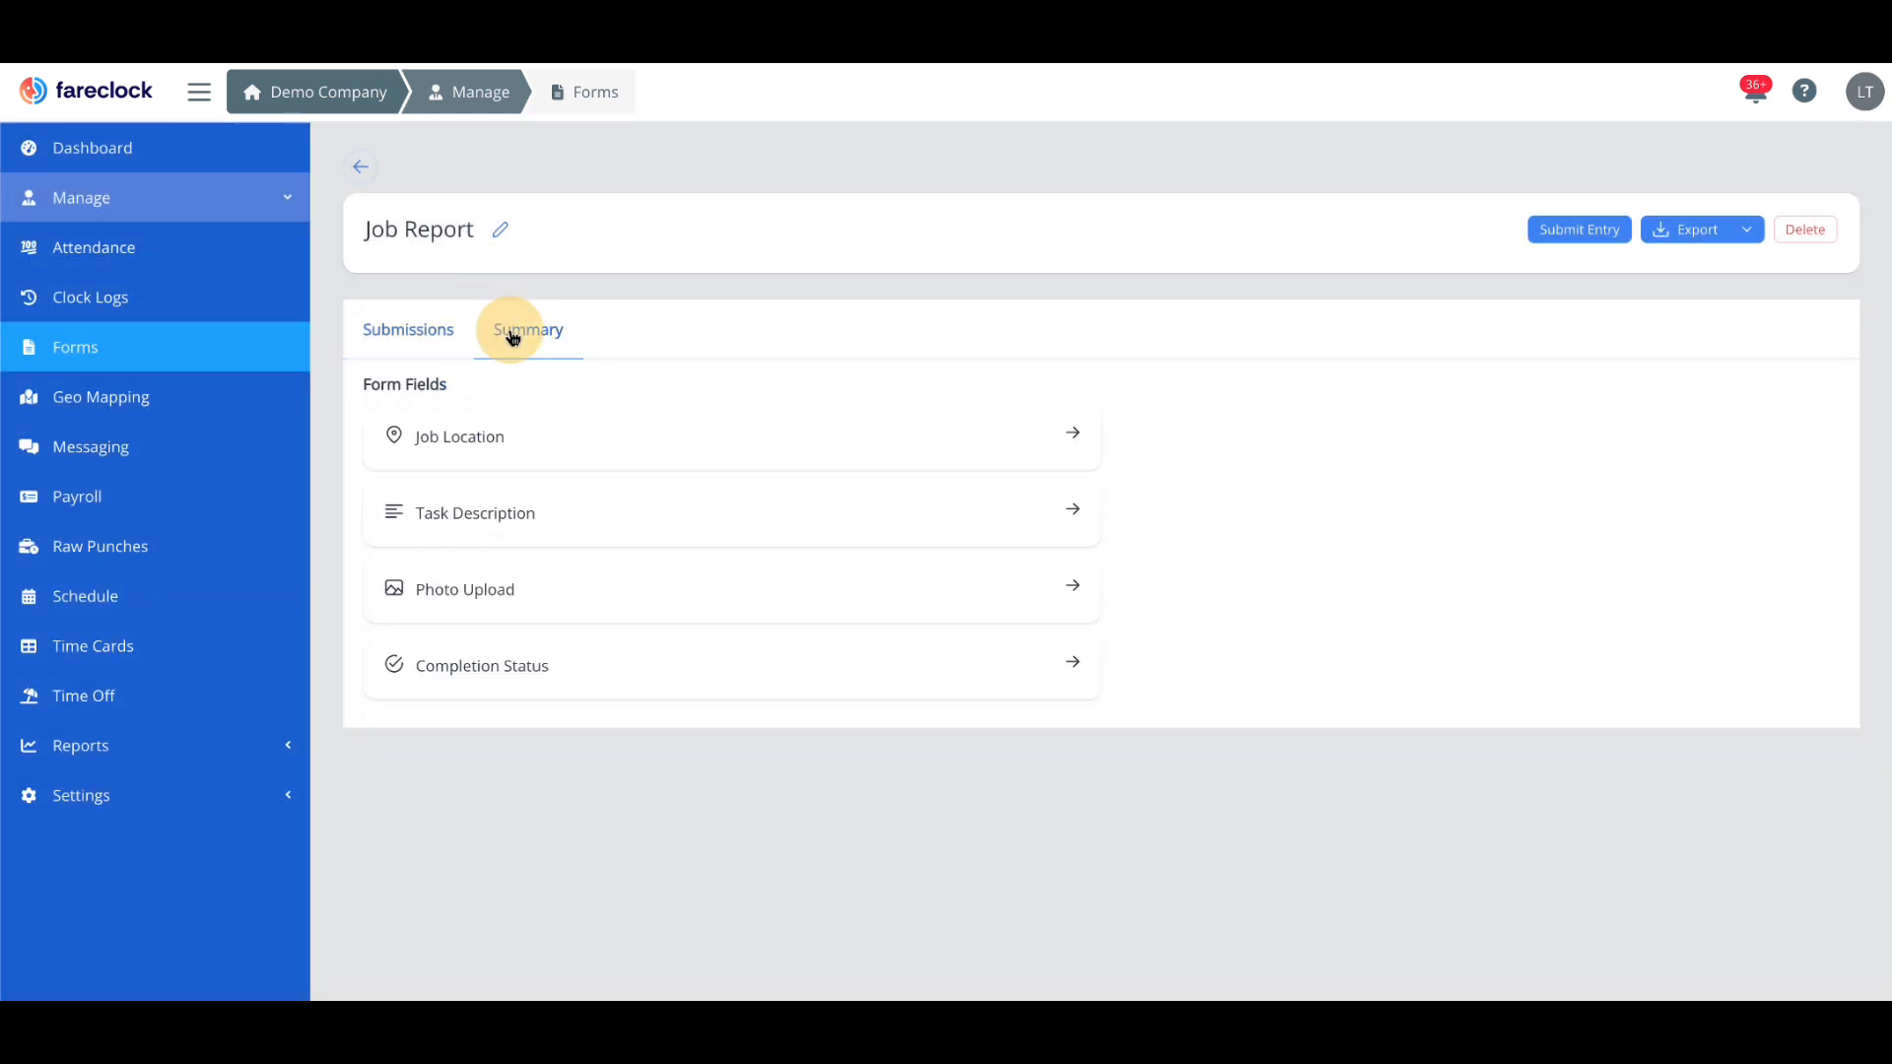
left_click(1012, 439)
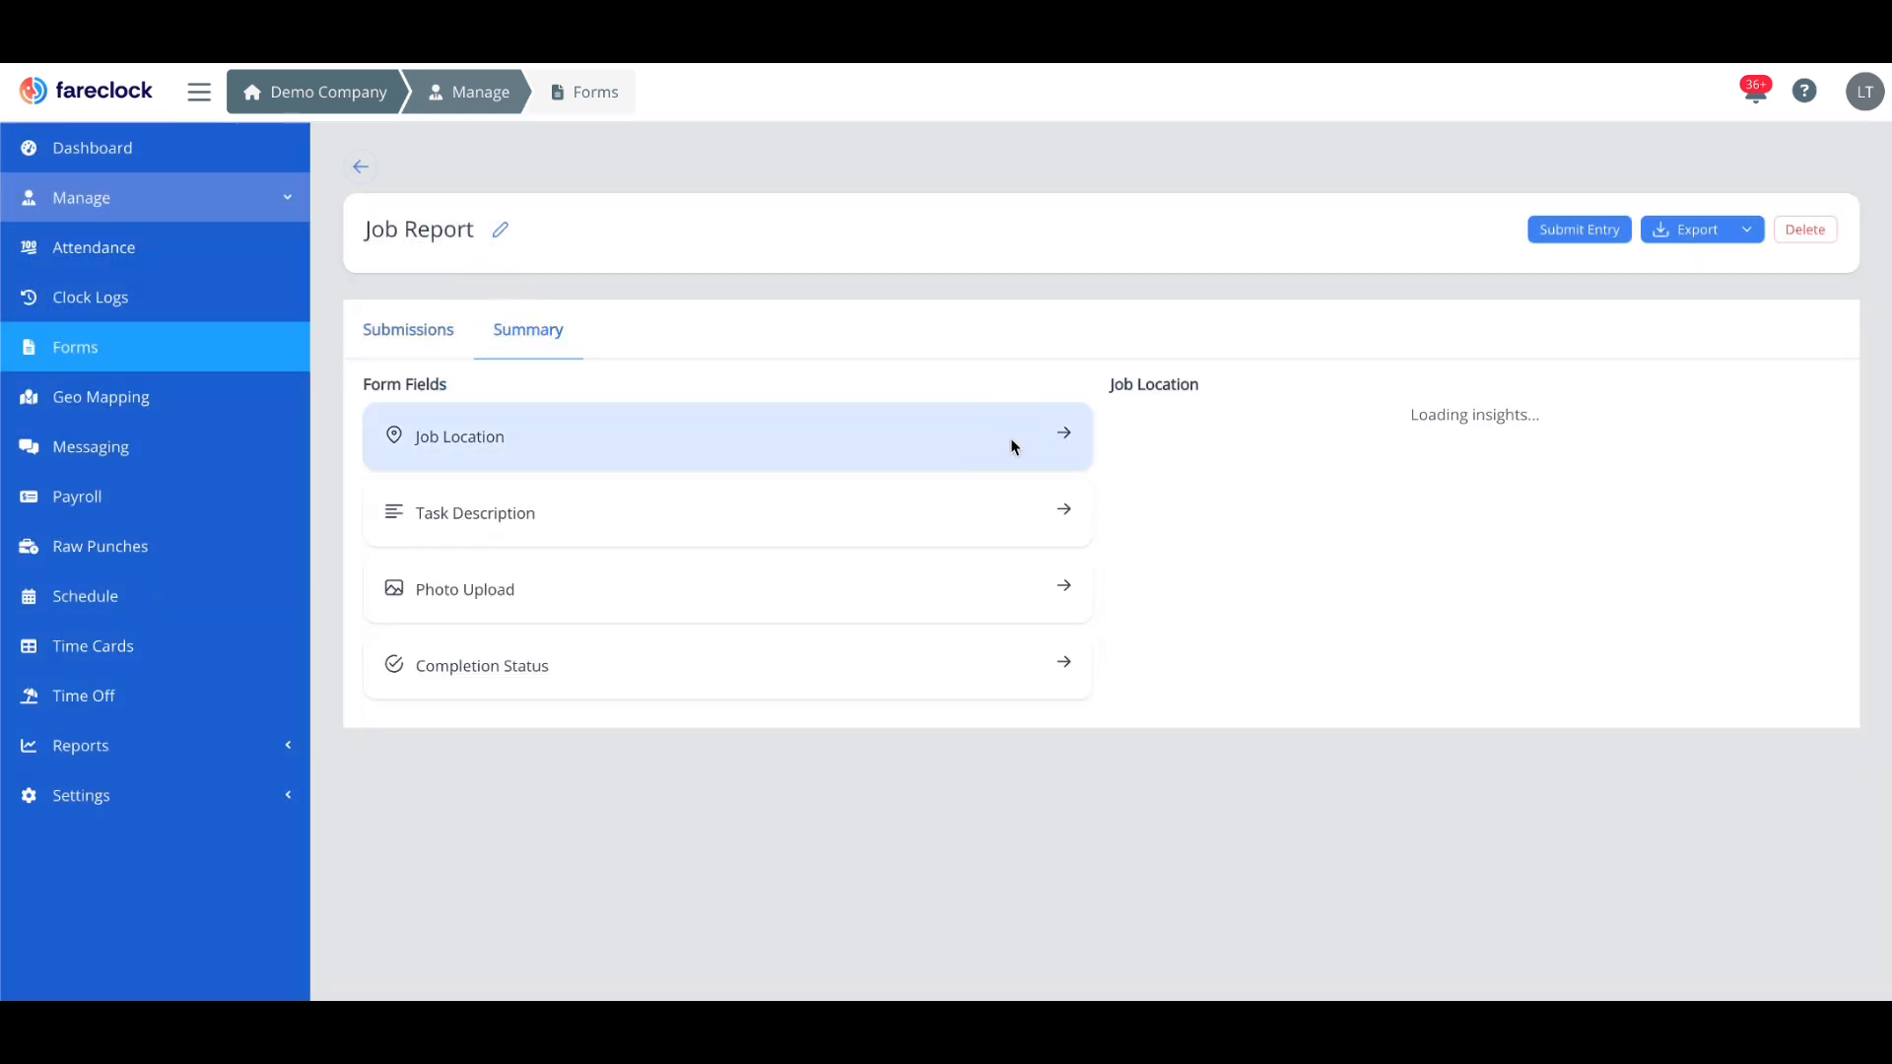
left_click(1267, 440)
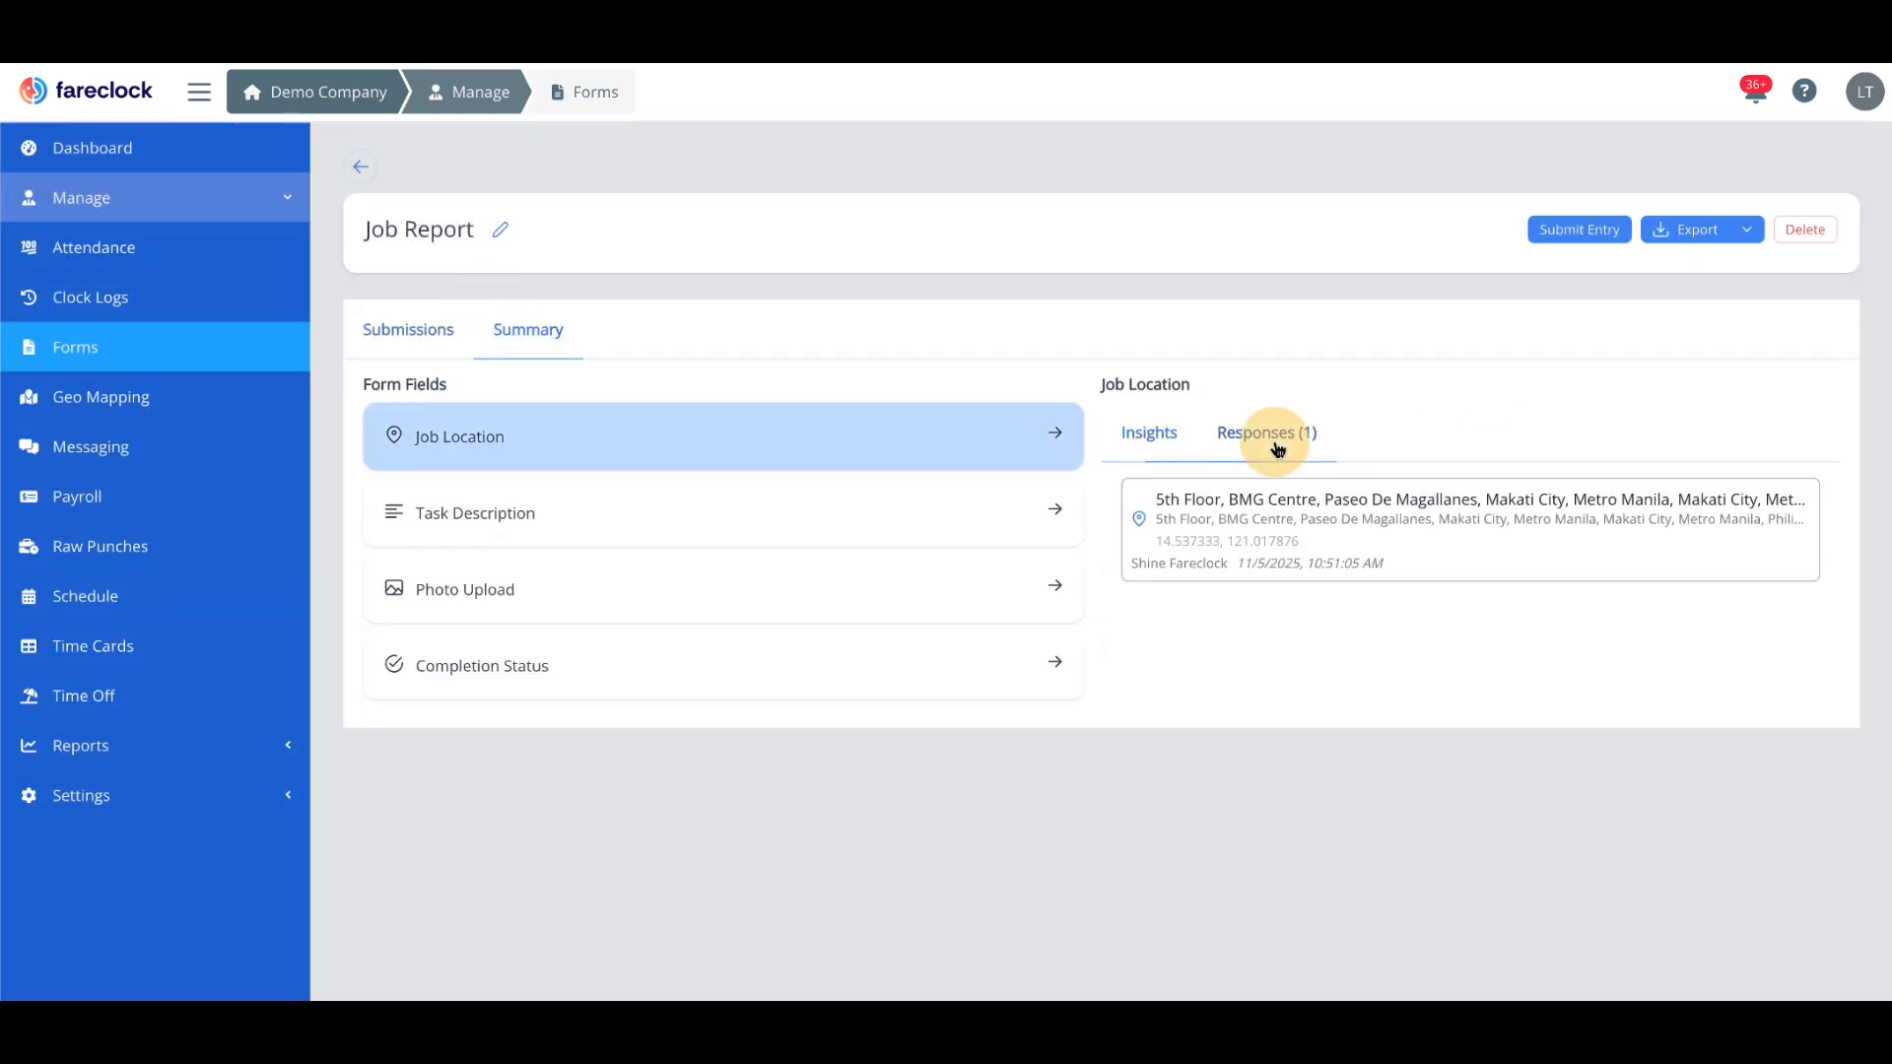